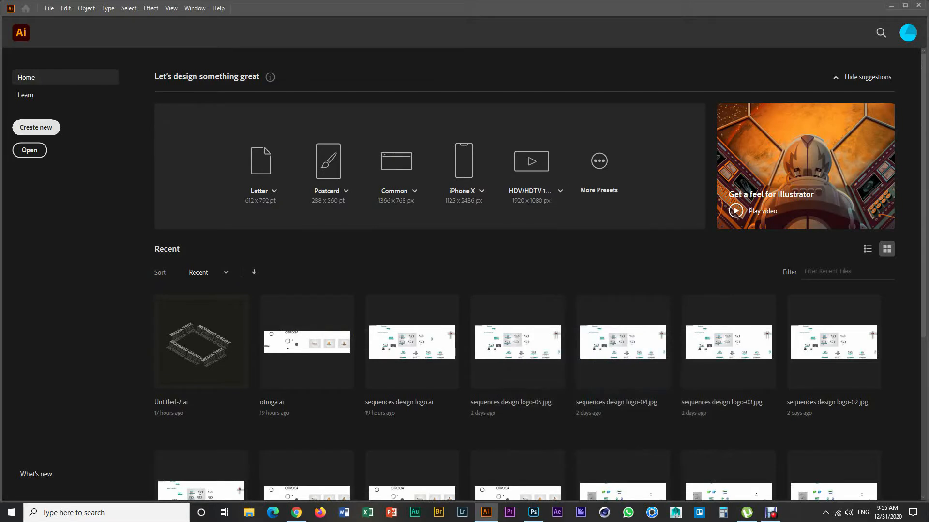
Create a new document from the Illustrator Home screen.
left_click(36, 127)
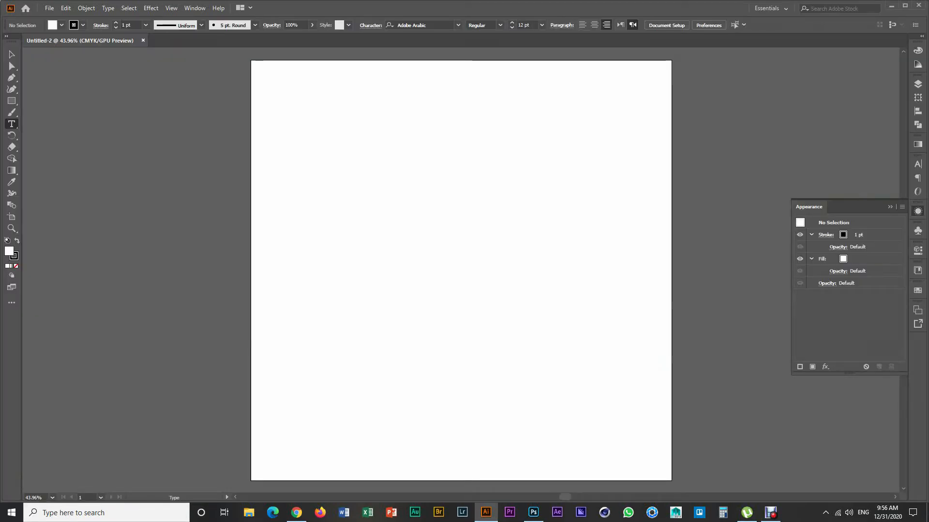
Place the text MOHMEDQADRY on the artboard with the Type tool.
key("t")
left_click(434, 223)
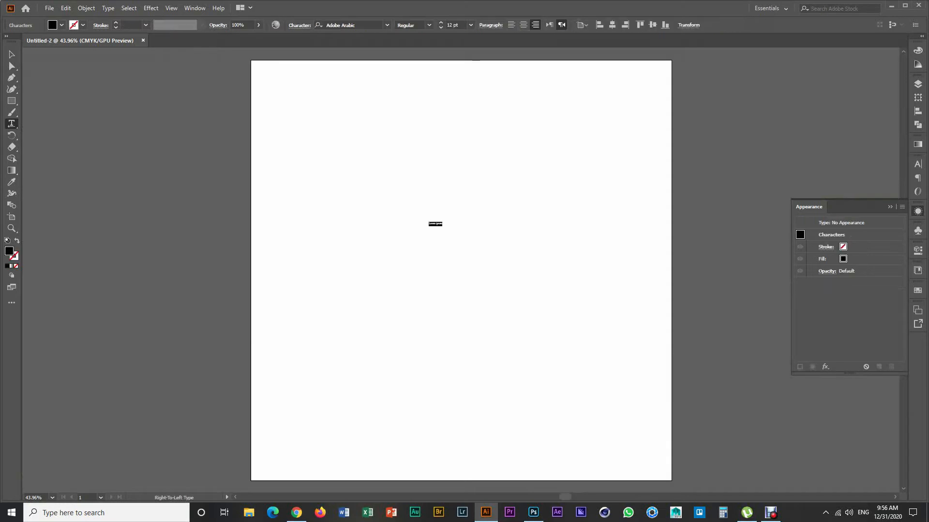
type("MOHMEDQADRY")
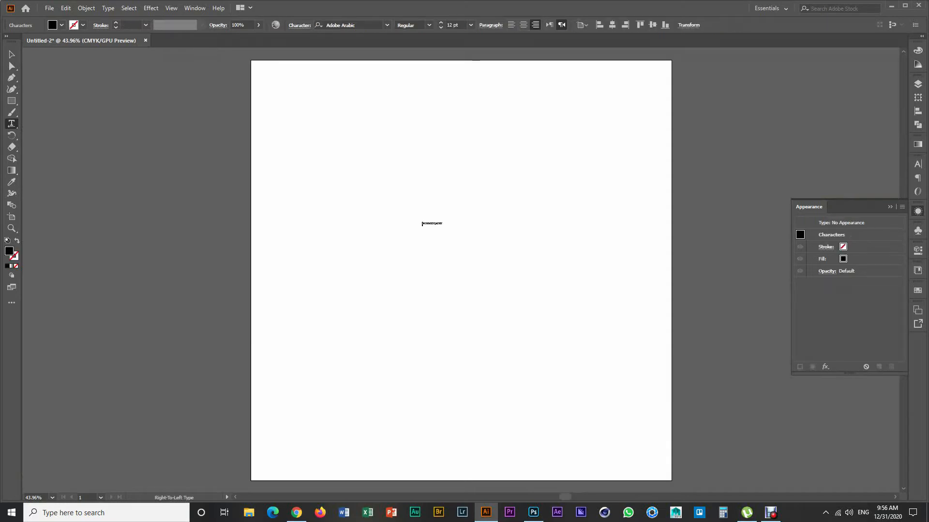
key("Escape")
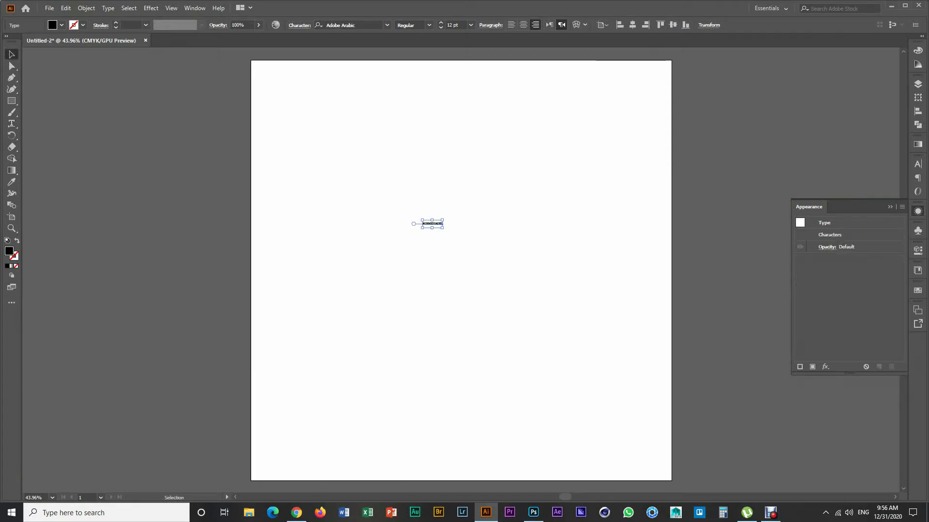
Scale the text up to about 121.8 pt and shift it slightly right.
left_click_drag(442, 228, 632, 303)
mouse_move(593, 235)
left_mouse_down()
mouse_move(576, 232)
mouse_move(610, 229)
left_mouse_up()
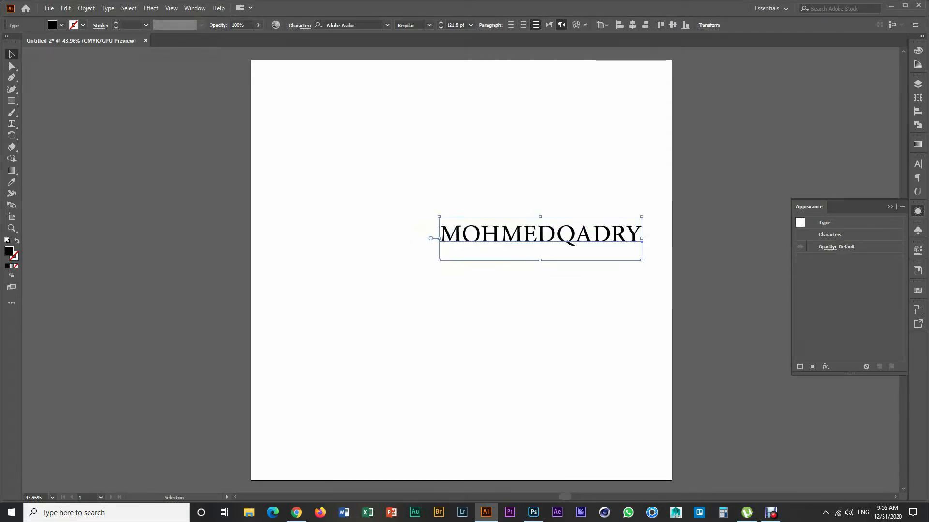
left_click(346, 24)
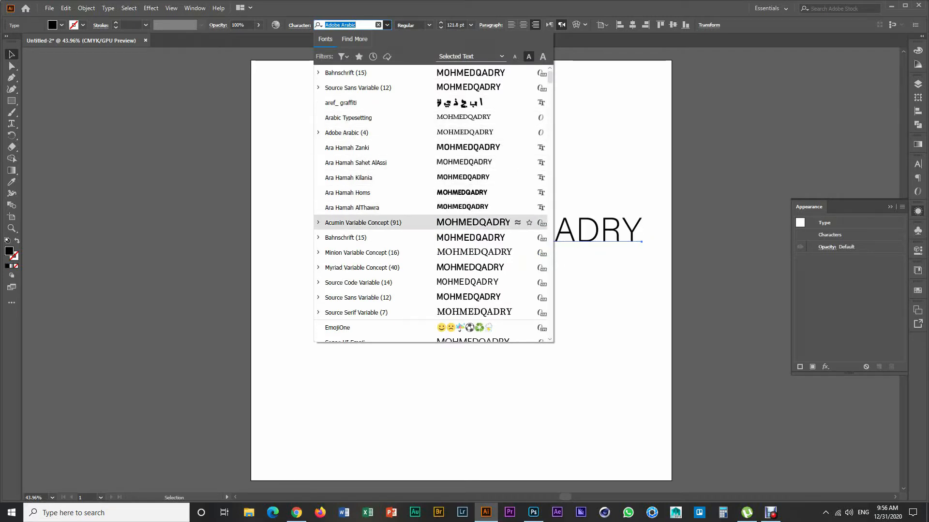
Set the MOHMEDQADRY text font to Bahnschrift after trying Acumin Variable Concept.
left_click(377, 222)
left_click_drag(534, 228, 630, 223)
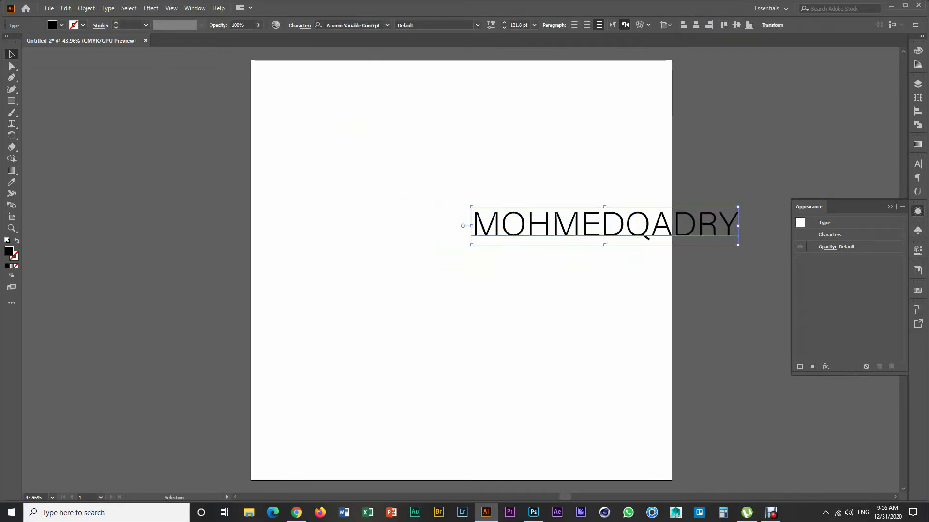
left_click(387, 25)
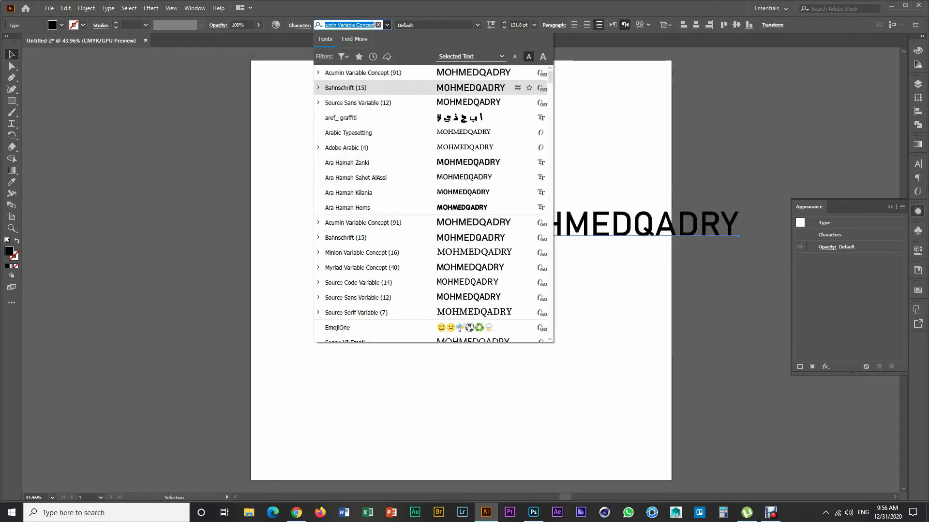
left_click(368, 88)
Centre the text on the artboard and hide the Appearance panel.
left_click_drag(604, 233, 443, 250)
left_click_drag(509, 244, 518, 245)
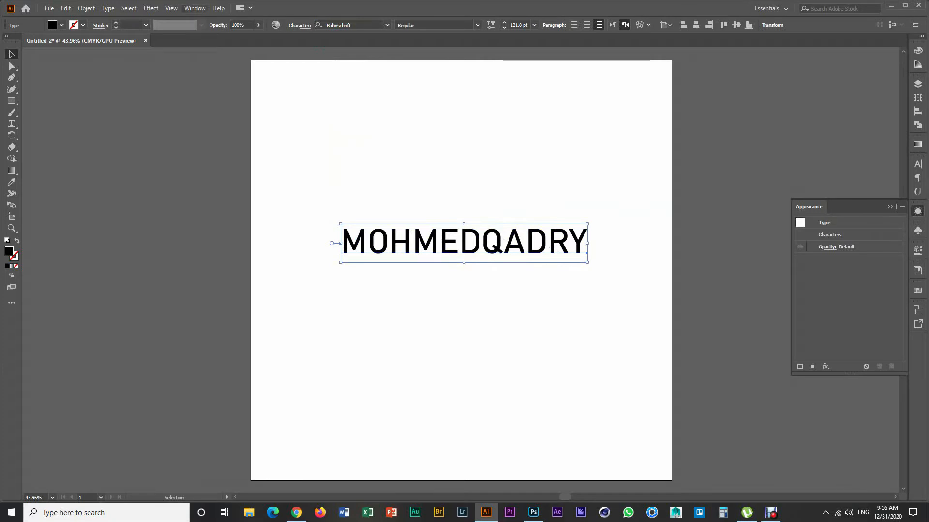
left_click(194, 8)
left_click(241, 124)
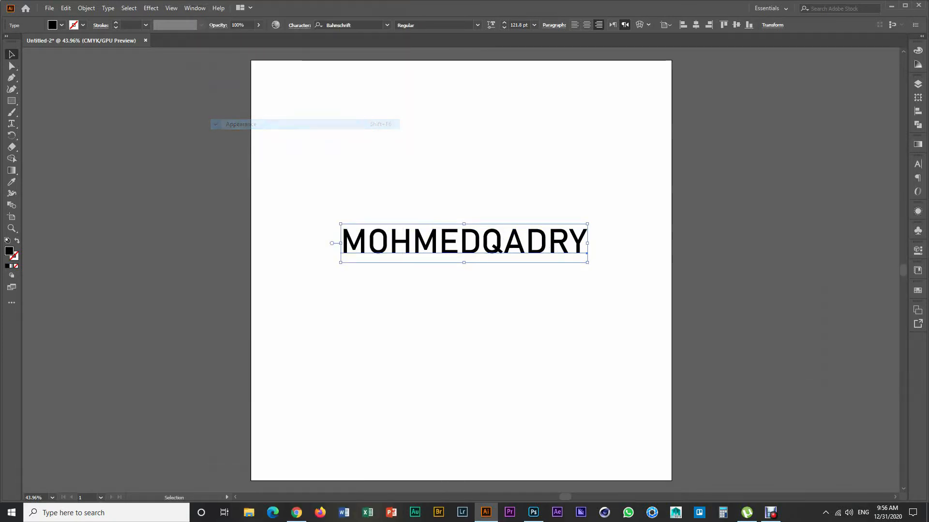
In the Appearance panel, set the Characters fill to None and add a new object-level fill.
left_click(194, 9)
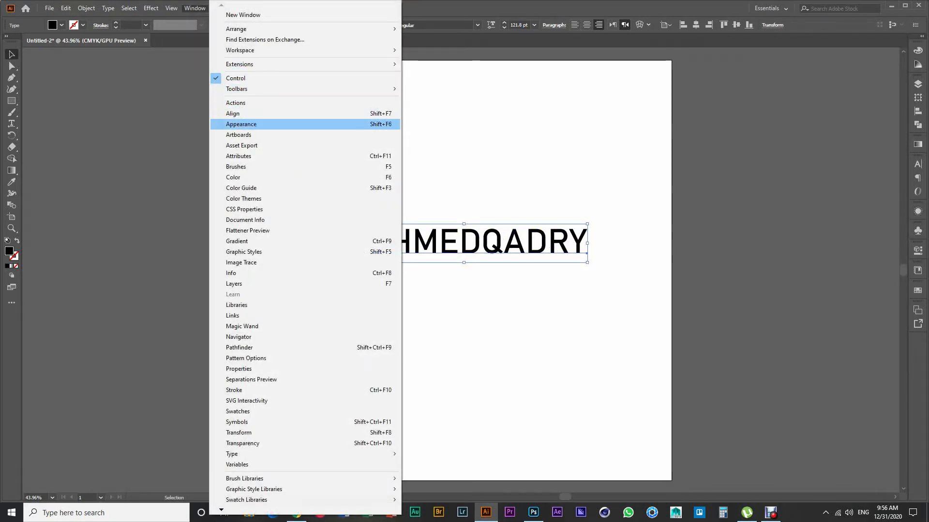
left_click(240, 124)
double_click(830, 235)
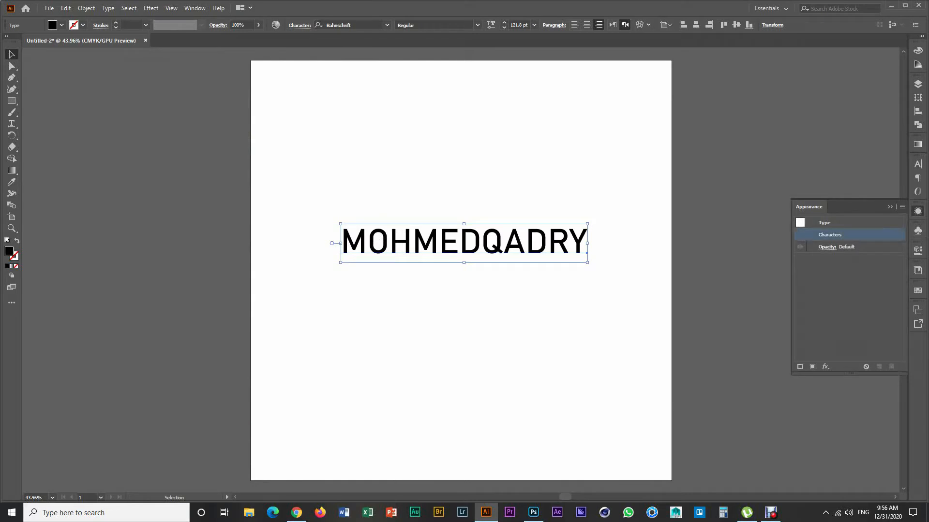
left_click(822, 259)
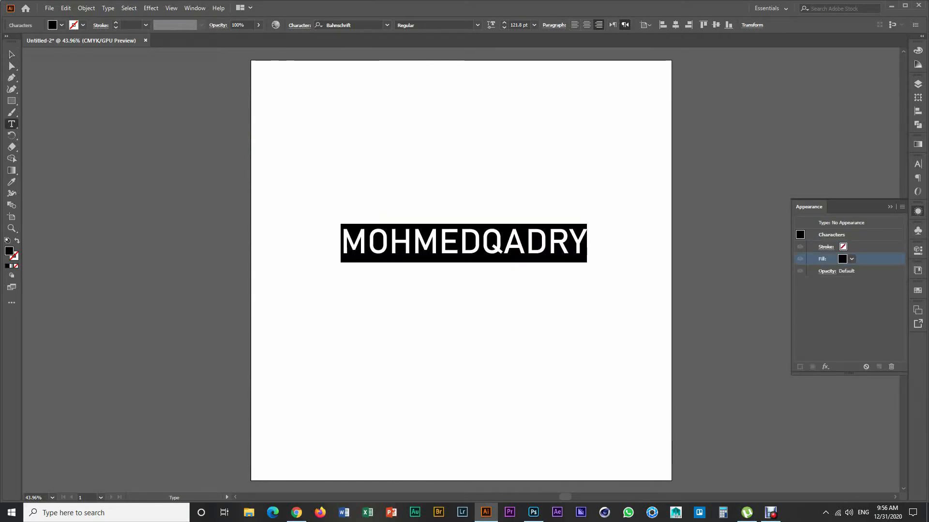
left_click(851, 259)
left_click(749, 275)
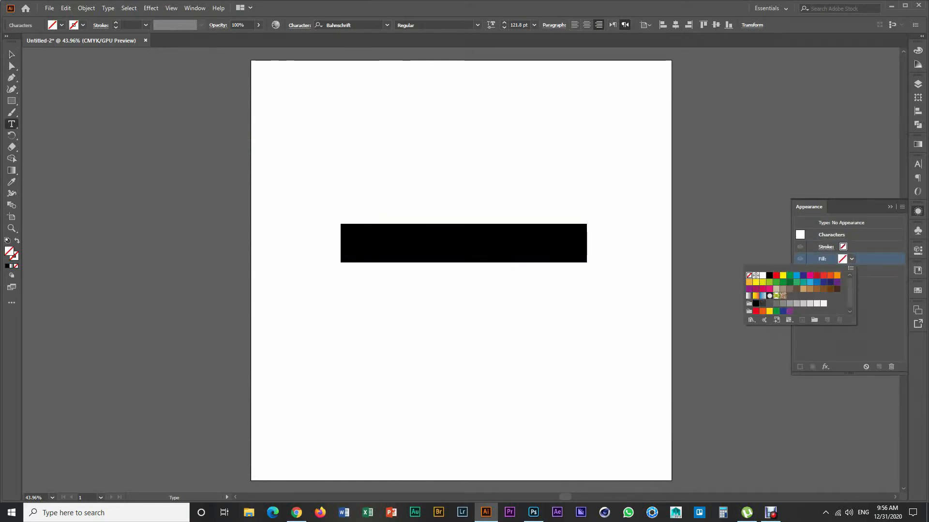
key("Escape")
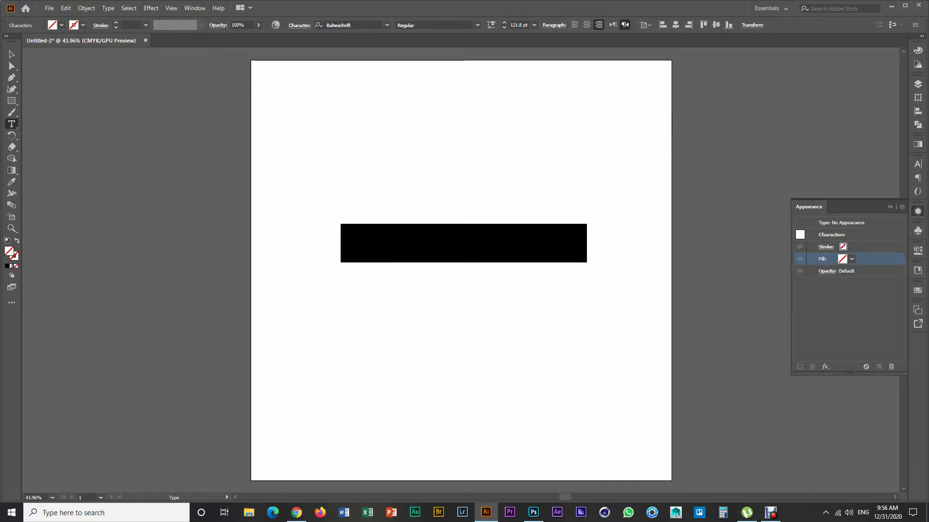
key("Escape")
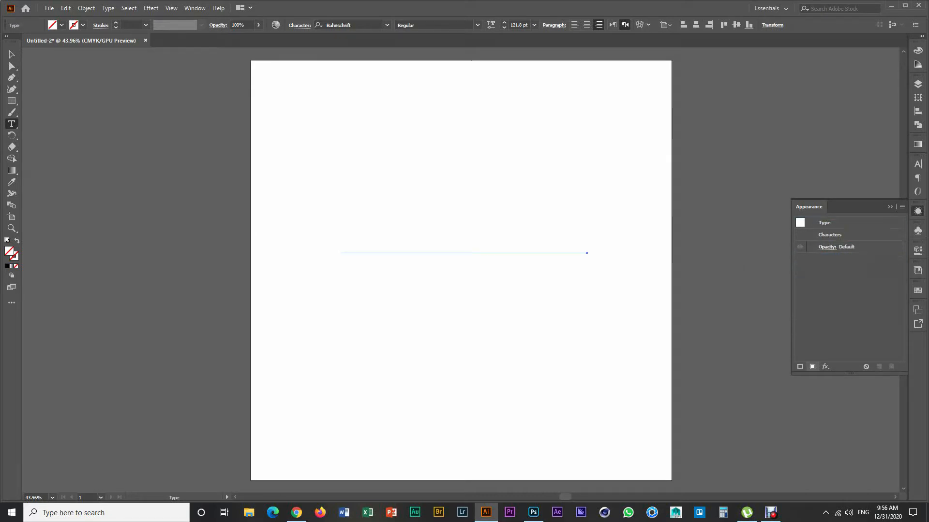
left_click(813, 366)
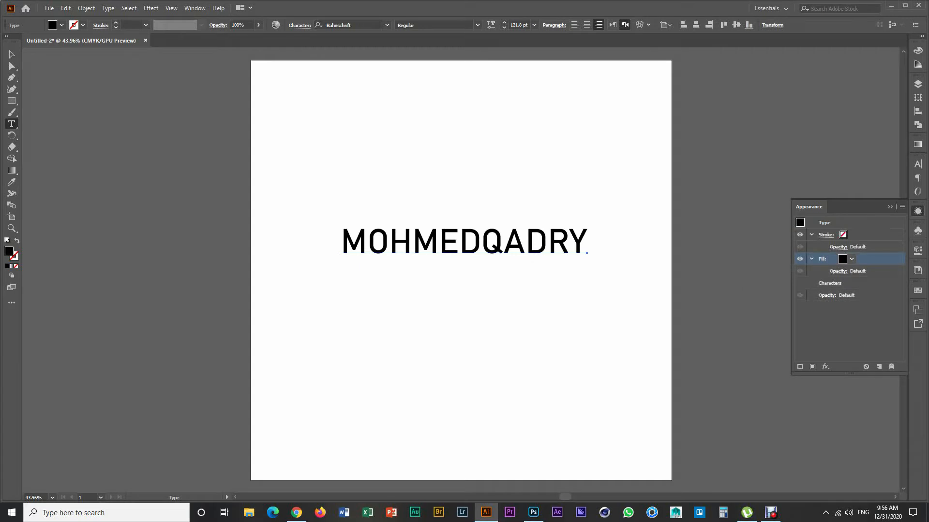
Change the type object's new fill to dark red.
left_click(851, 258)
left_click(816, 275)
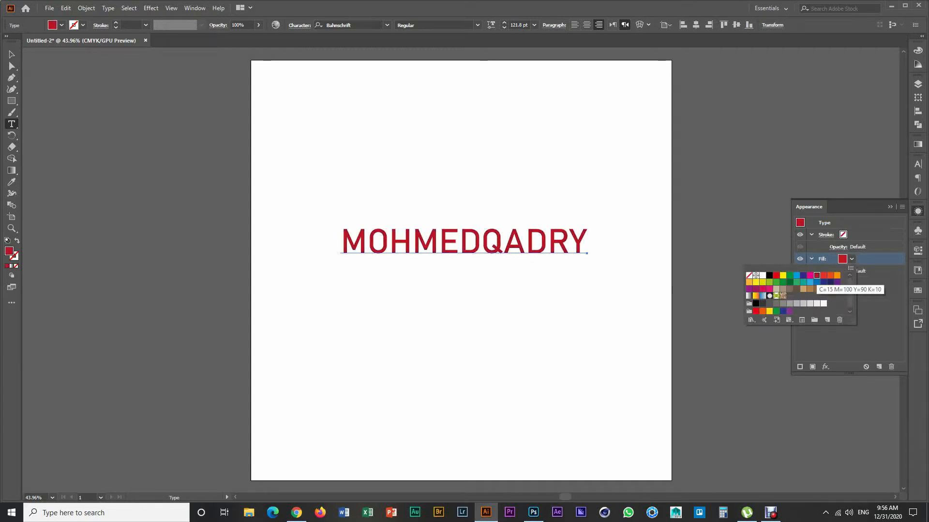
key("Escape")
Give the red fill an Isometric Left 3D Rotate effect and add a second fill on top.
left_click(825, 367)
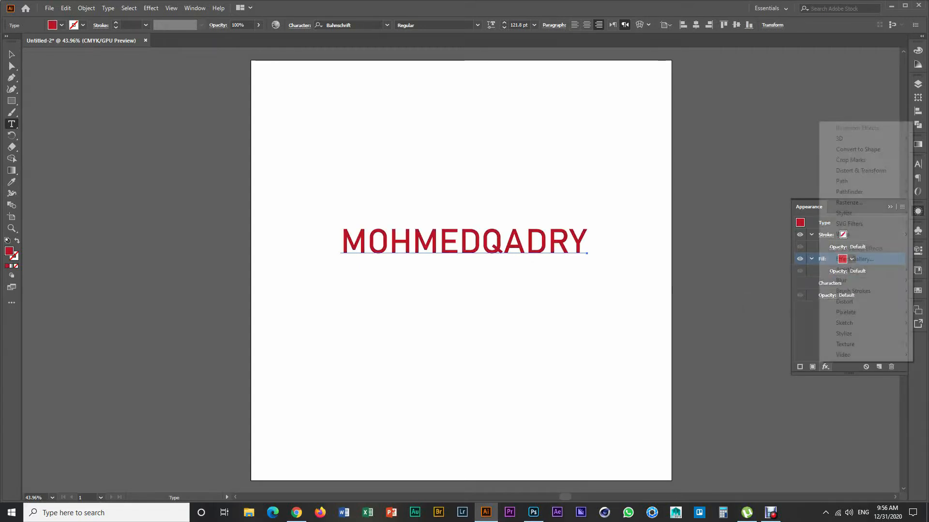
mouse_move(851, 139)
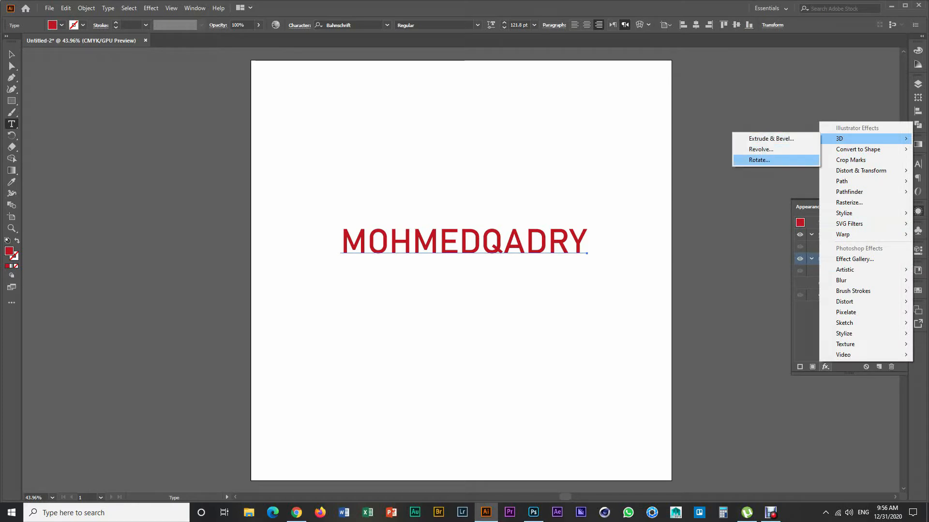
left_click(760, 160)
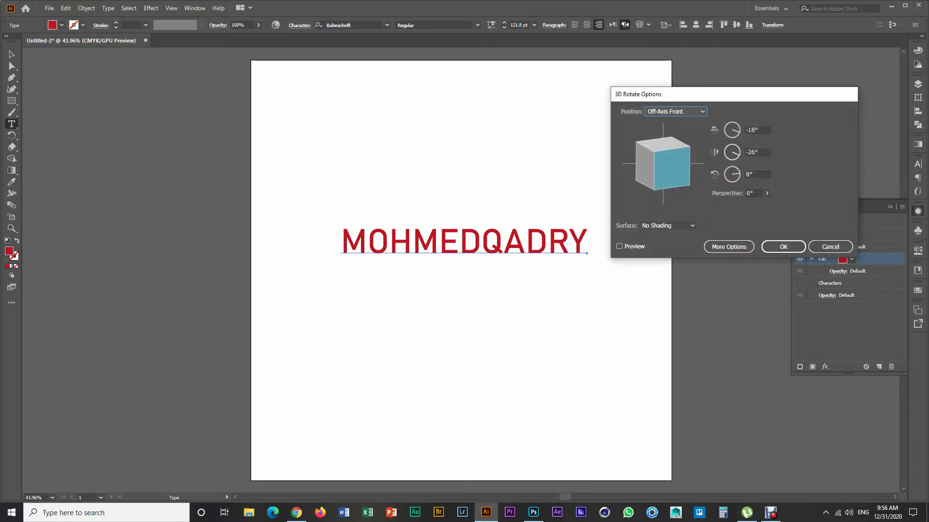
left_click(619, 246)
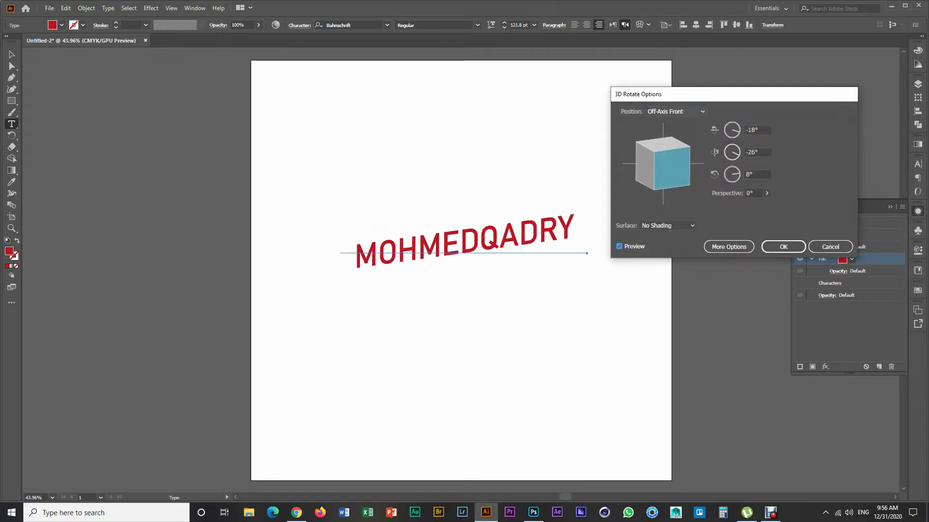
left_click(675, 111)
left_click(672, 268)
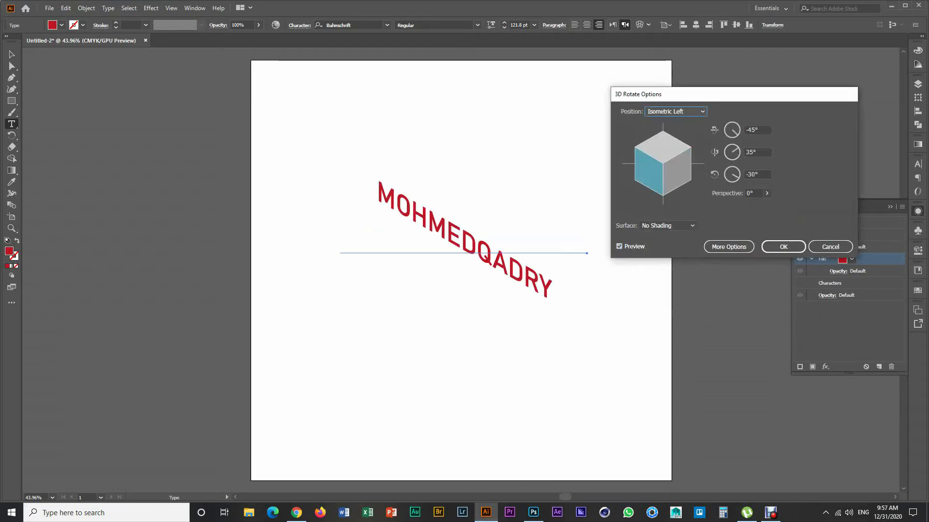
key("Return")
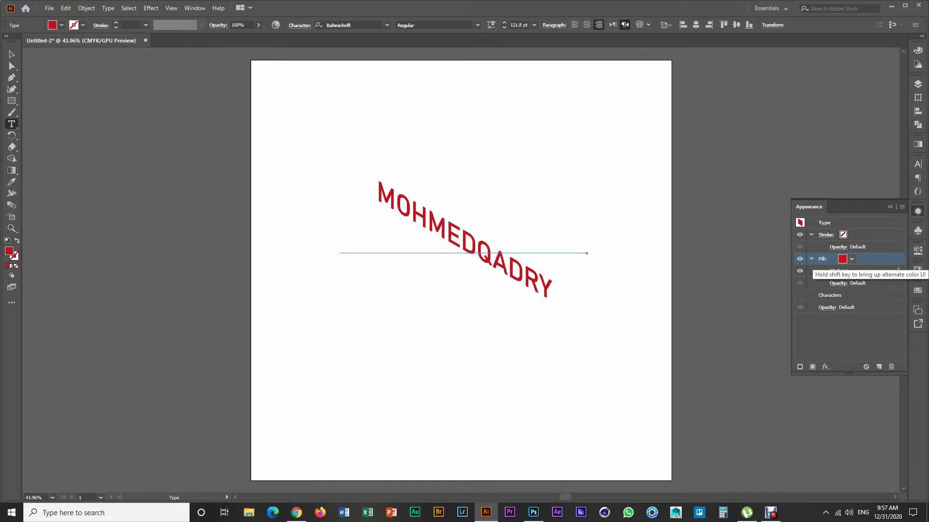
left_click(812, 367)
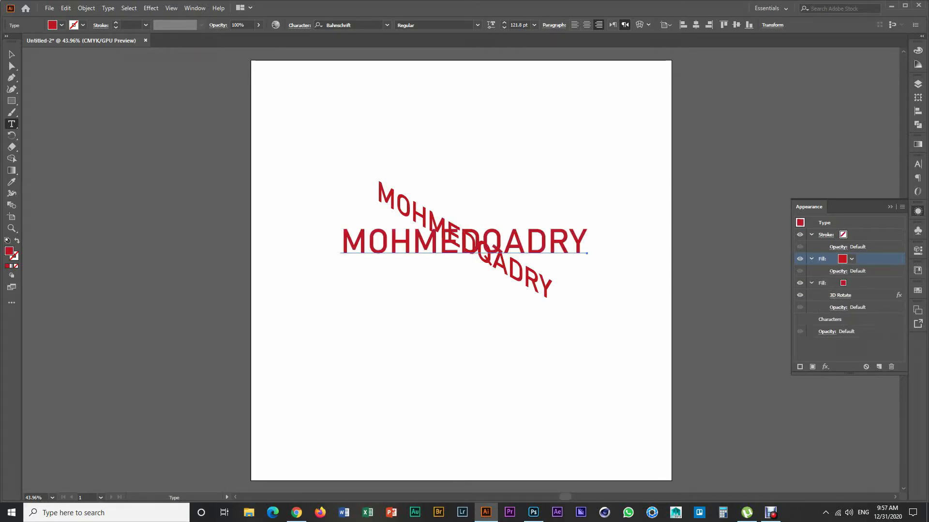
Make the top fill dark grey and give it an Isometric Bottom 3D rotation.
left_click(852, 258)
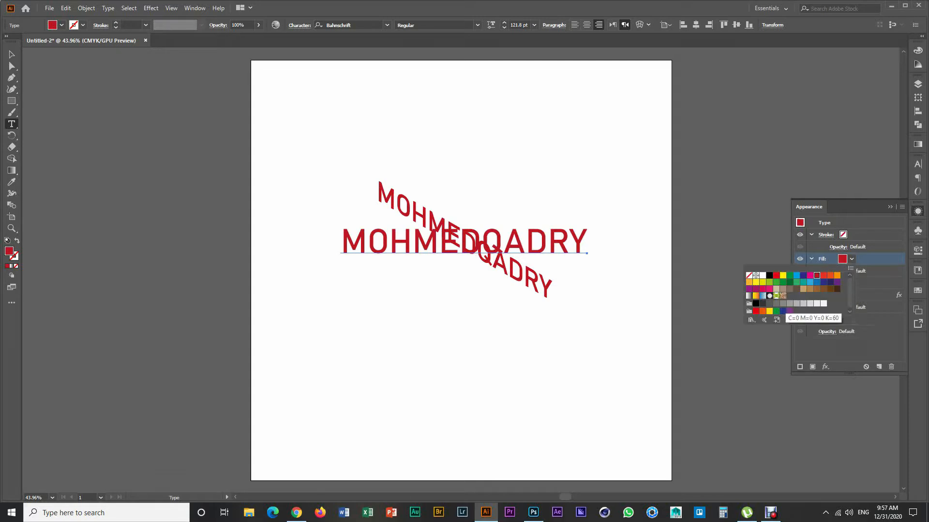
left_click(762, 303)
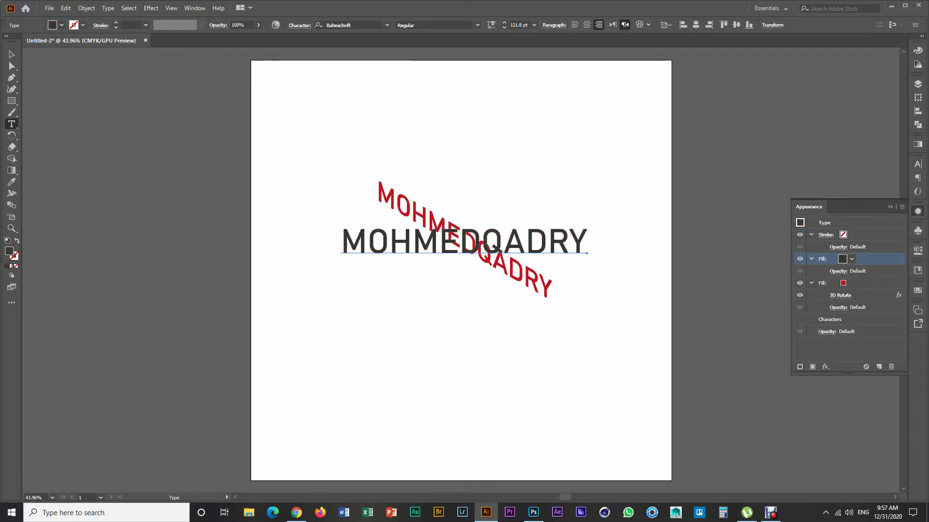
left_click(825, 367)
mouse_move(842, 138)
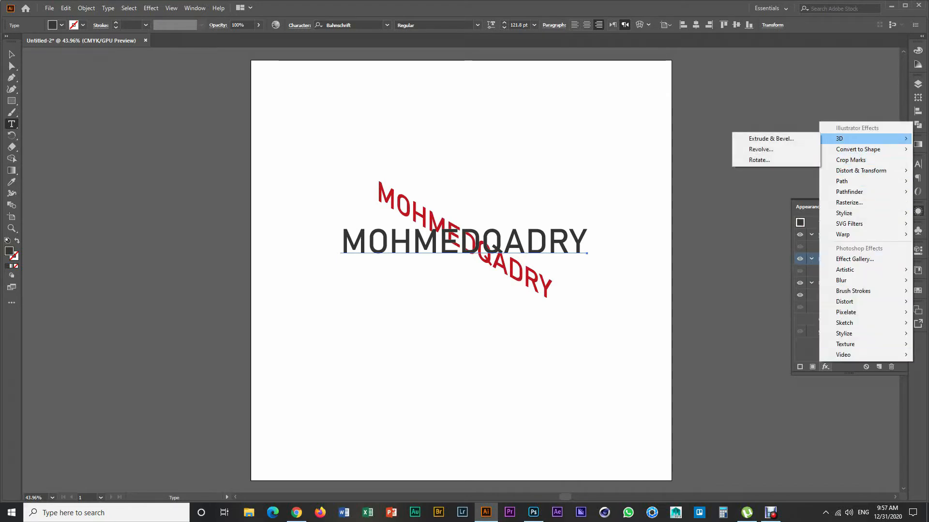
left_click(755, 159)
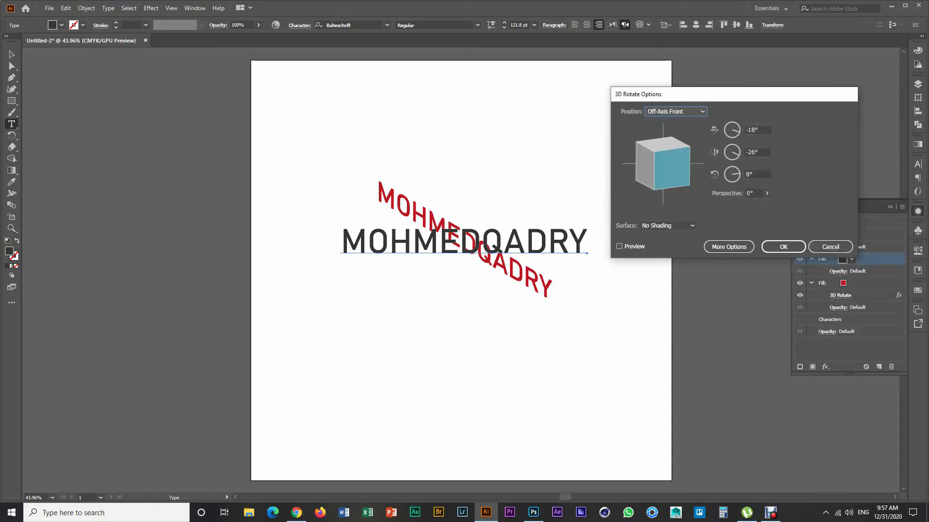
left_click(619, 247)
left_click(691, 111)
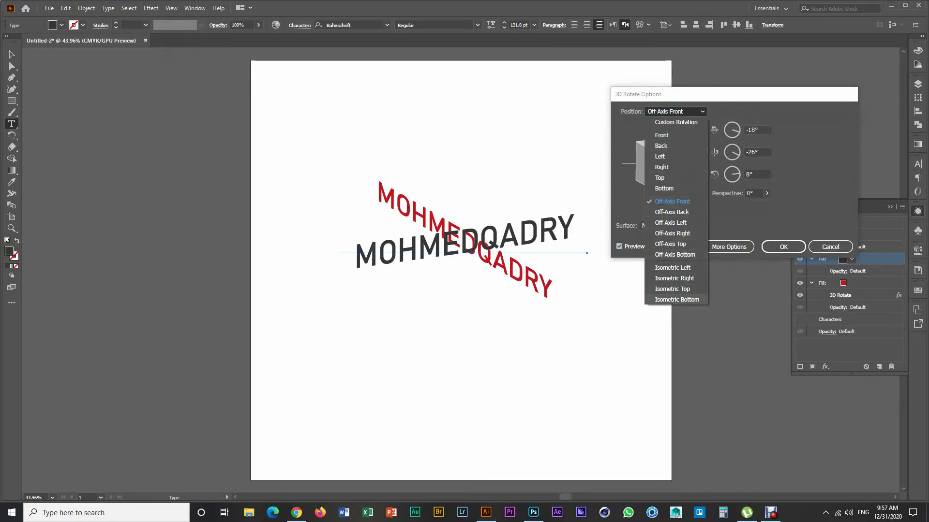
left_click(677, 299)
left_click(783, 247)
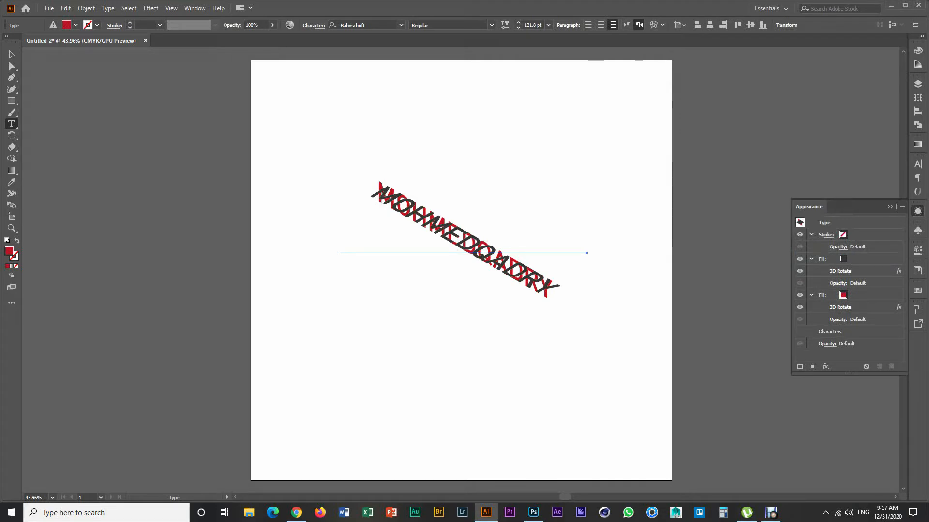
Reselect the upper dark fill in the Appearance panel.
left_click(800, 258)
left_click(799, 259)
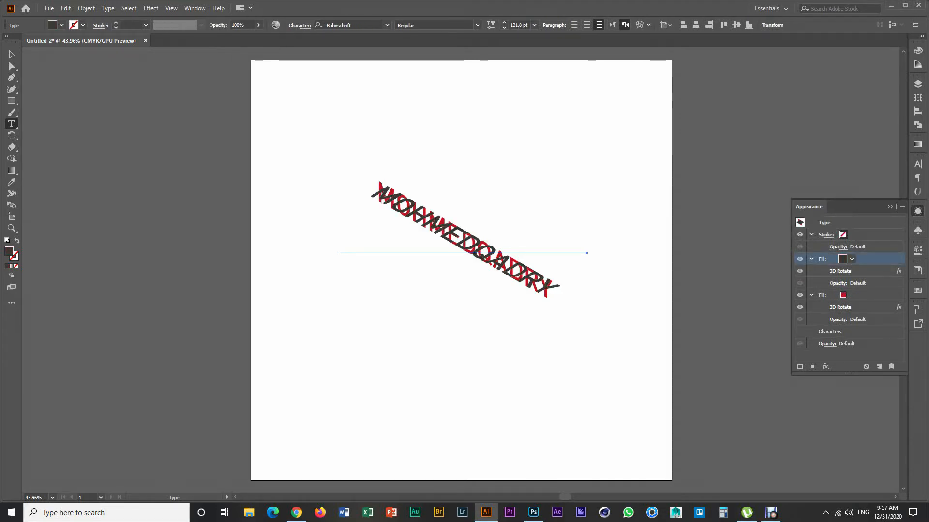
left_click(825, 367)
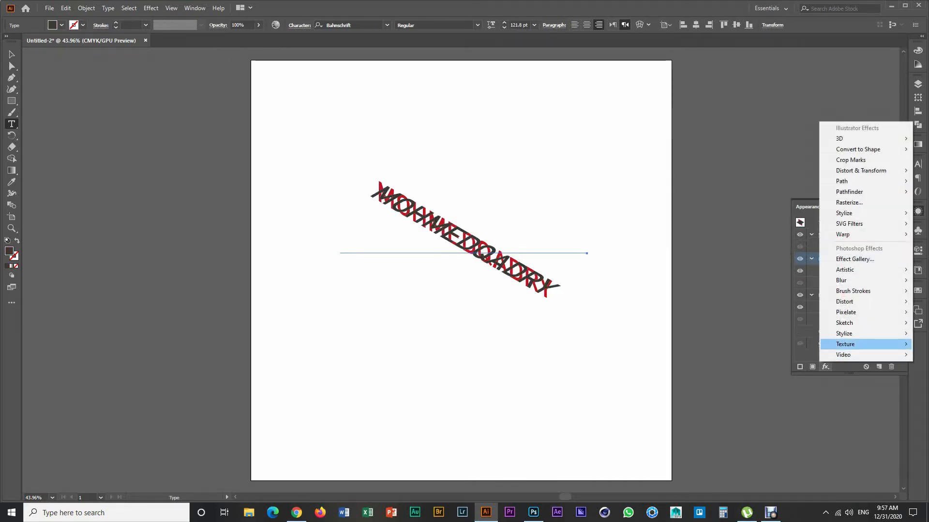
Add a Transform effect to the dark fill and roughly offset it left and down.
mouse_move(861, 170)
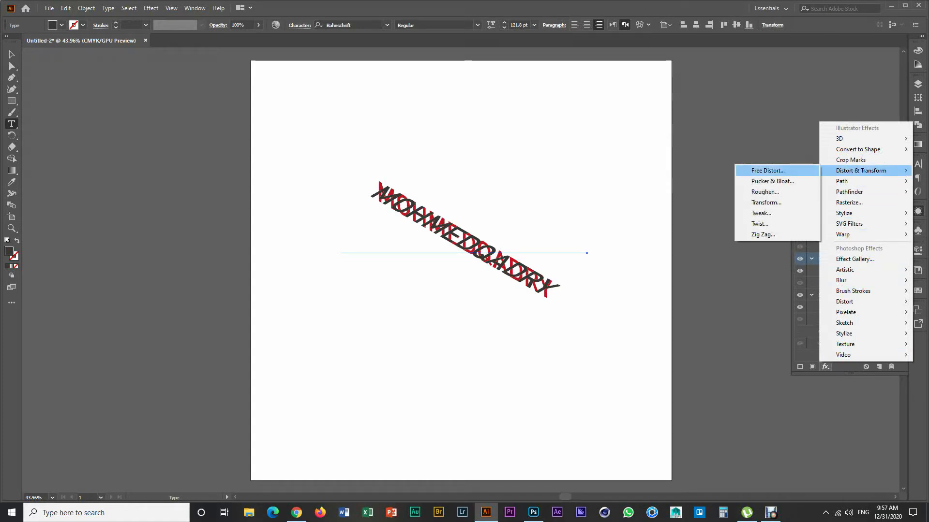
left_click(766, 202)
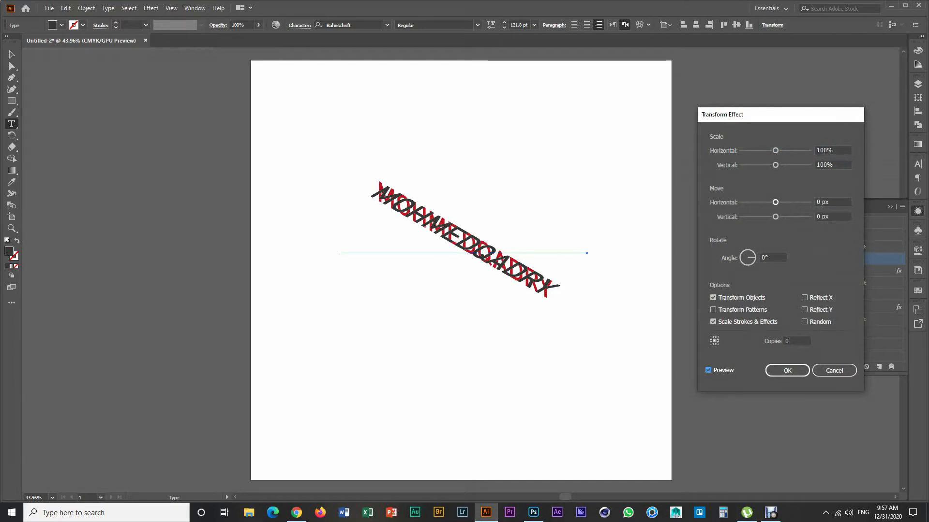
left_click_drag(776, 203, 790, 216)
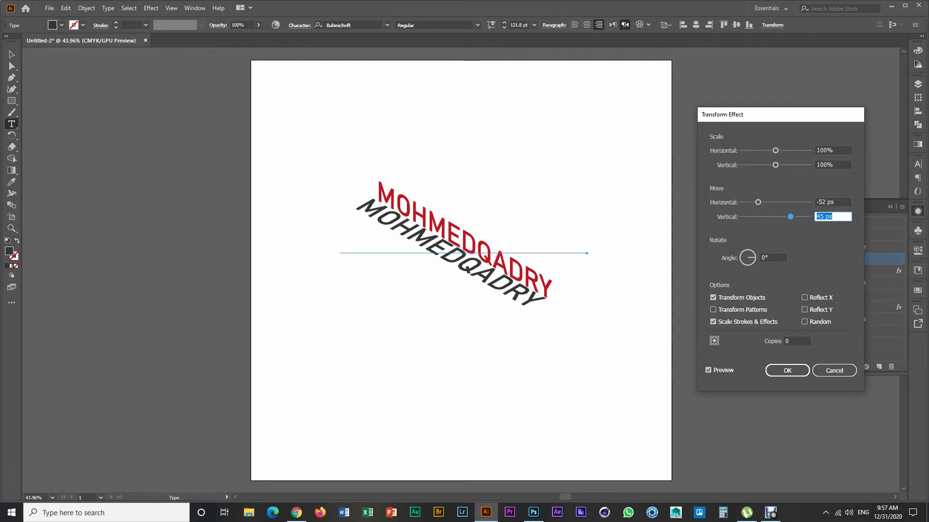
key("Up")
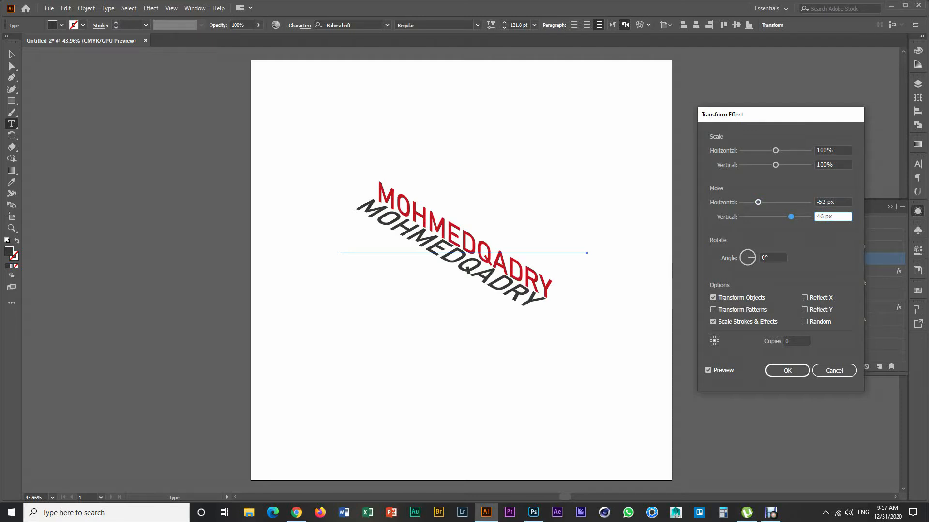
key("shift+Tab")
key("Up")
key("Up")
key("Up")
key("Up")
key("Up")
key("Up")
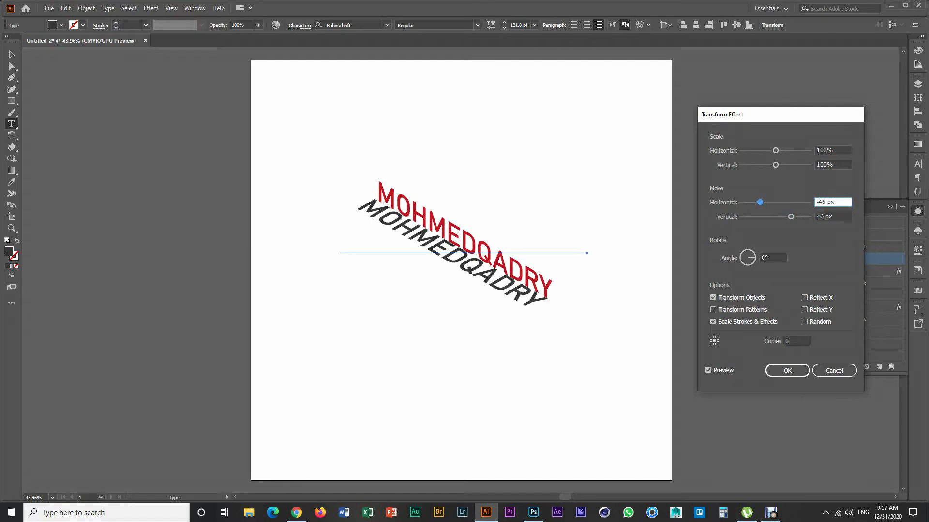
key("Tab")
key("Down")
key("Down")
key("Down")
key("Down")
key("Down")
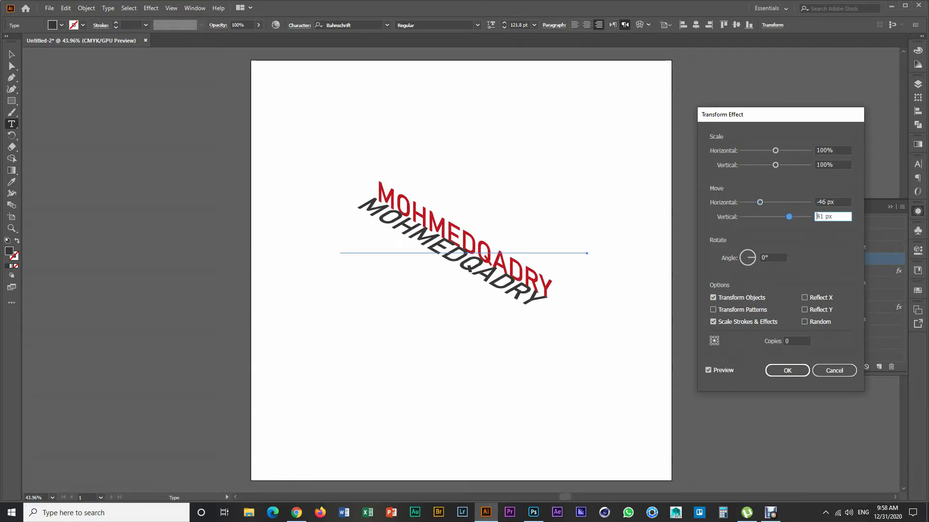
key("Up")
key("Up")
key("Up")
key("Up")
key("Up")
key("Up")
key("Up")
key("Up")
key("Up")
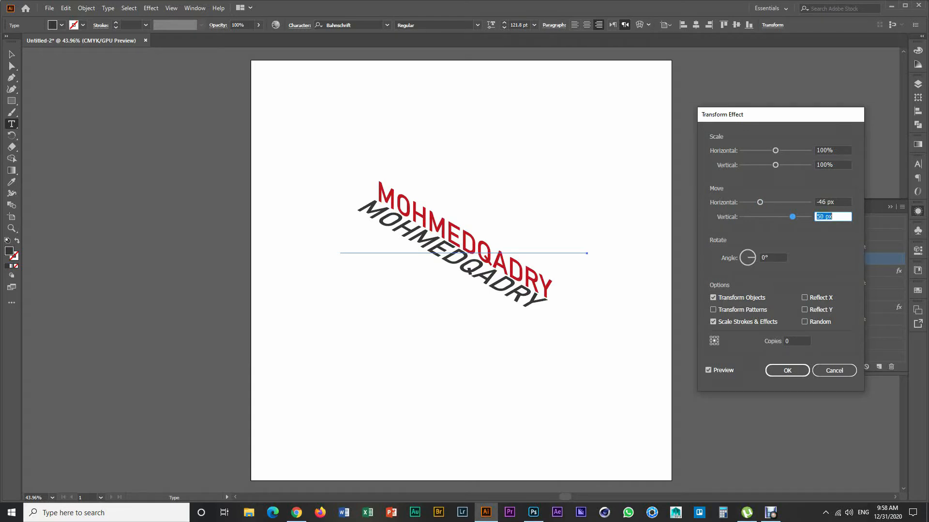
Fine-tune the Transform move to -36 px horizontal and 60 px vertical, then confirm.
key("Up")
key("Up")
key("Up")
key("Up")
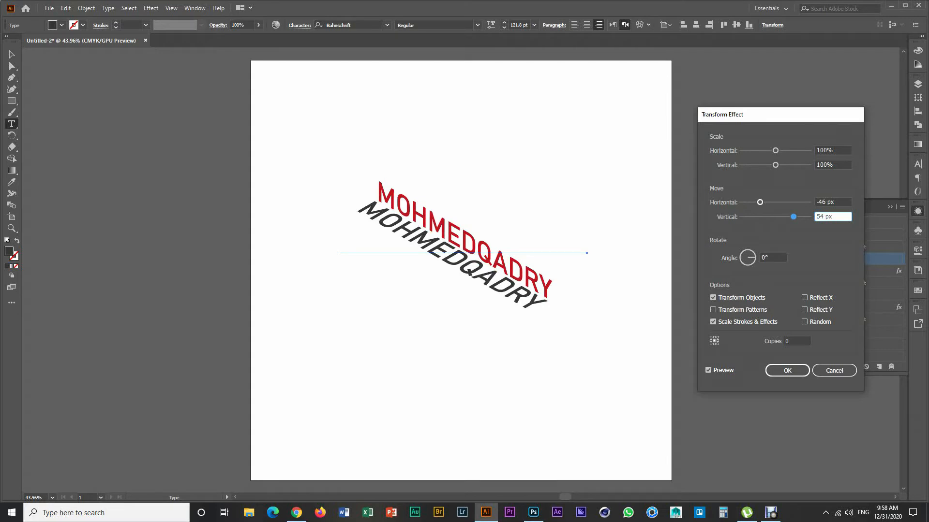
key("shift+Tab")
key("Up")
key("Up")
key("Up")
key("Up")
key("Up")
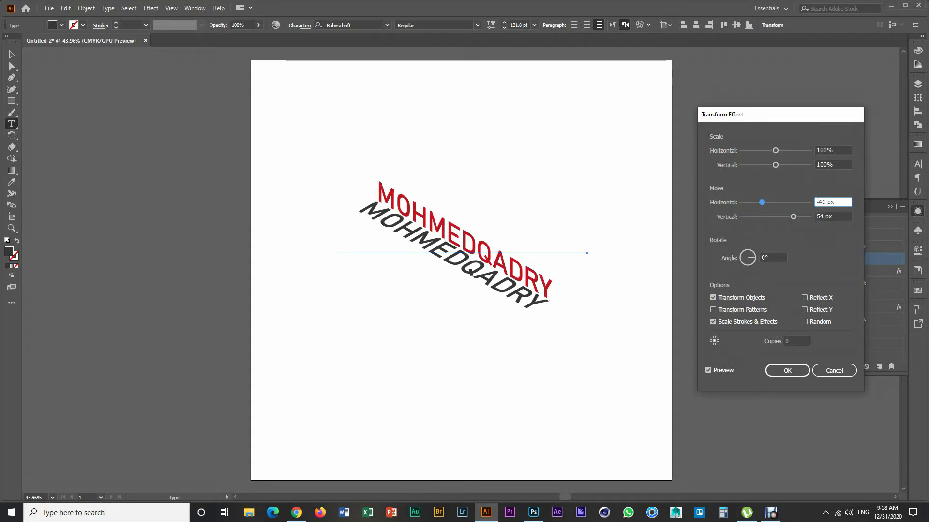
key("Up")
key("Up")
key("Up")
key("Up")
key("Up")
key("Up")
key("Up")
key("Tab")
key("Down")
key("Down")
key("Down")
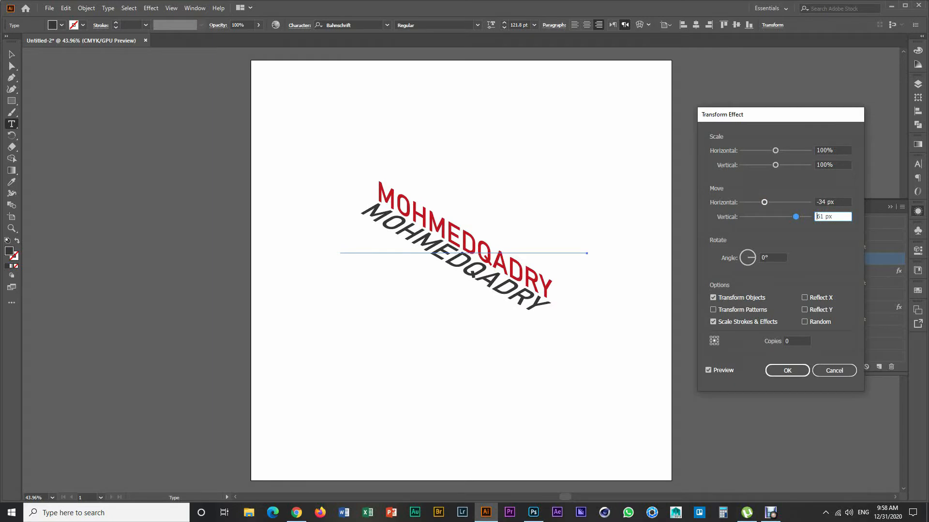
key("shift+Tab")
key("Down")
key("Down")
key("Down")
key("Down")
key("Down")
key("Down")
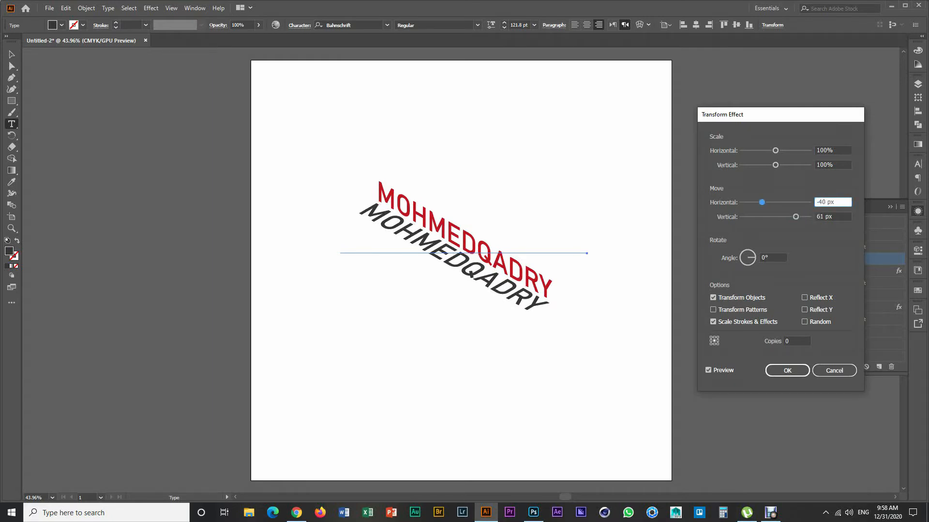
key("Tab")
key("Up")
key("shift+Tab")
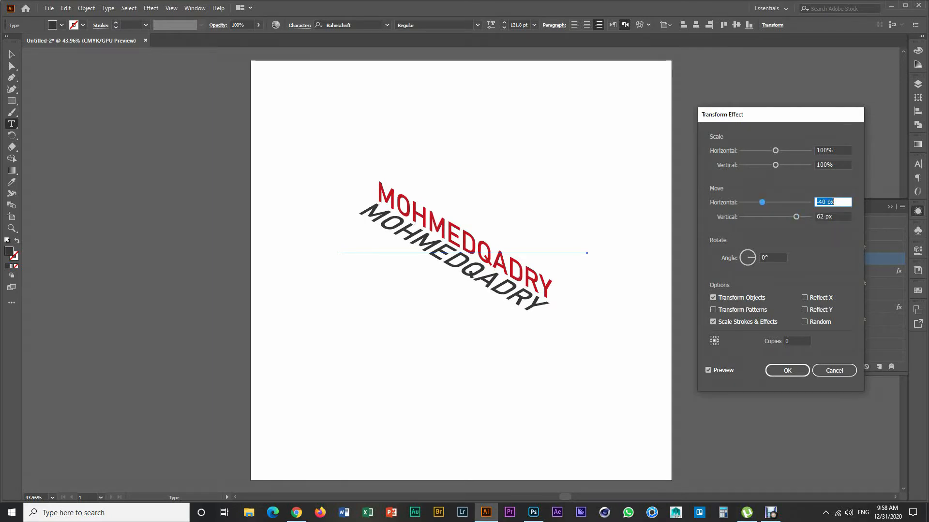
key("Up")
key("Up")
key("Up")
key("Up")
key("Up")
key("Up")
key("Up")
key("Up")
key("Up")
key("Up")
key("Up")
key("Up")
key("Up")
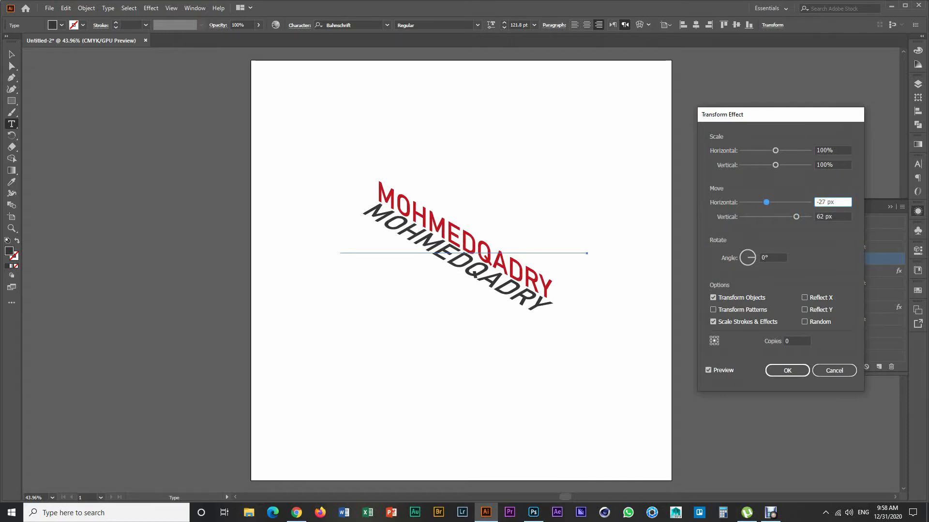
key("Tab")
key("Down")
key("Down")
key("Down")
key("Down")
key("Down")
key("Down")
key("Down")
key("Down")
key("Down")
key("Down")
key("Down")
key("Down")
key("Down")
key("Up")
key("Up")
key("Up")
key("Up")
key("Up")
key("Up")
key("Up")
key("Up")
key("Up")
key("Up")
key("Up")
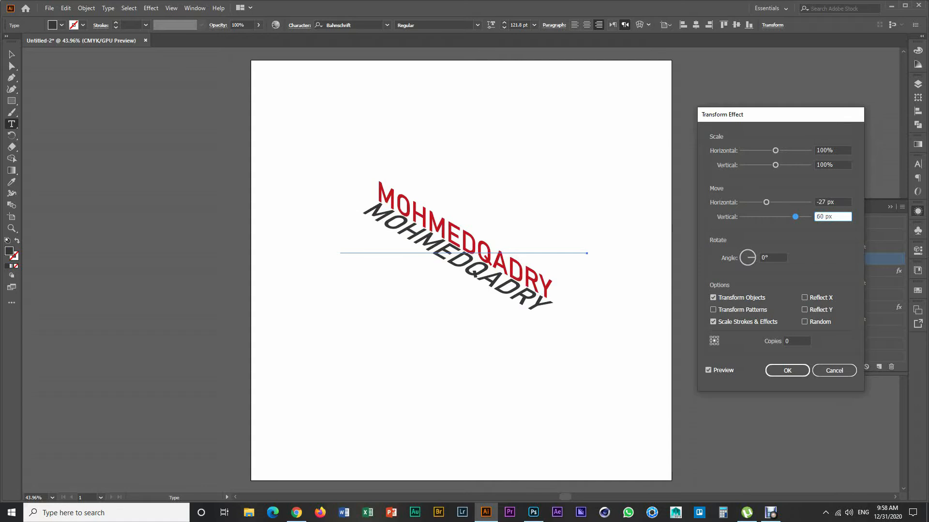
key("shift+Tab")
key("Down")
key("Down")
key("Down")
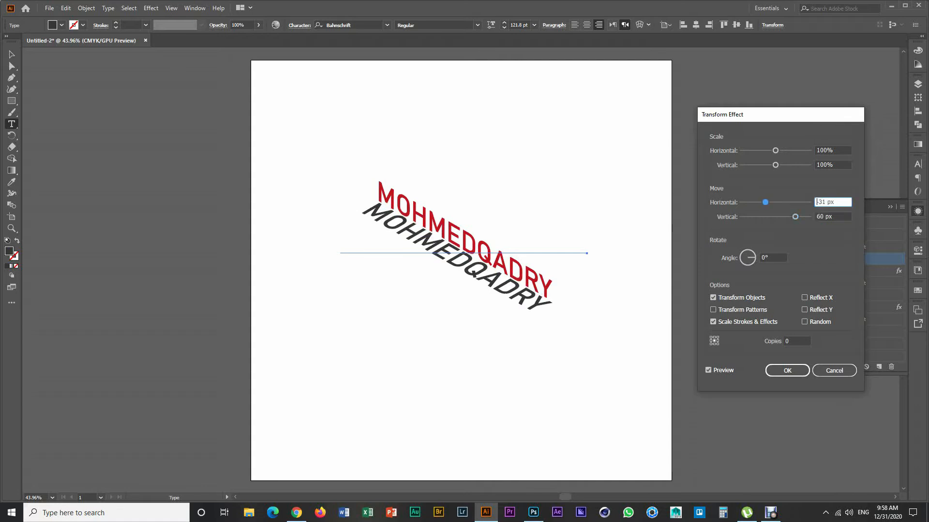
key("Down")
key("Down")
key("Down")
key("Down")
key("Down")
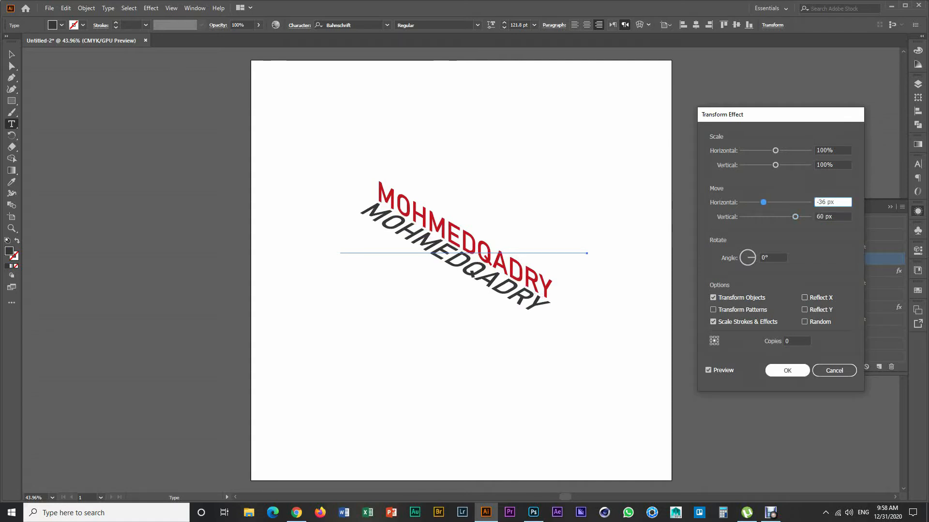
key("Return")
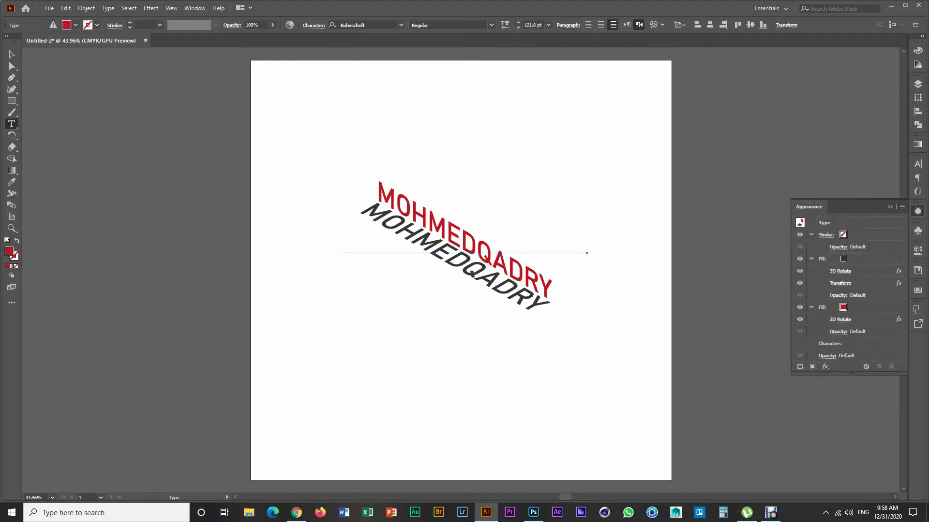
Add a third dark fill to the text and rotate it with an Isometric Bottom 3D effect.
left_click(869, 259)
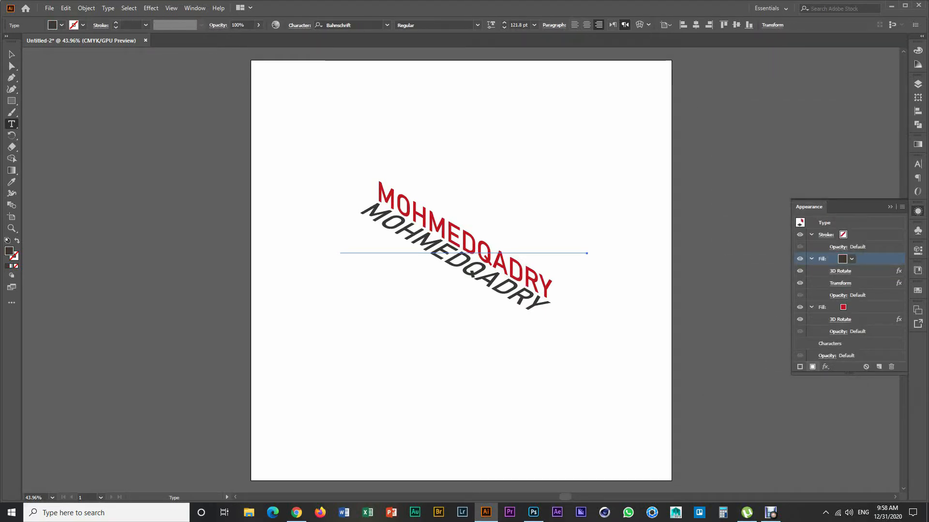
left_click(812, 367)
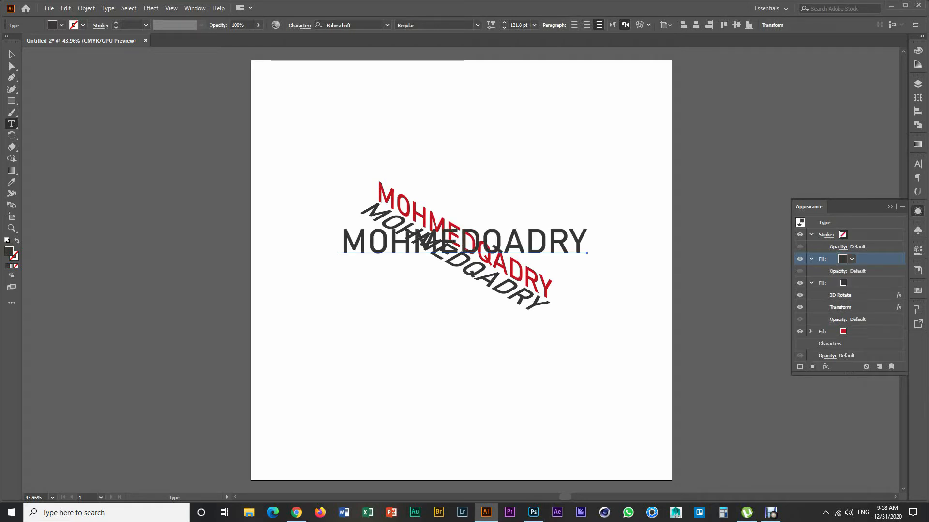
left_click(826, 366)
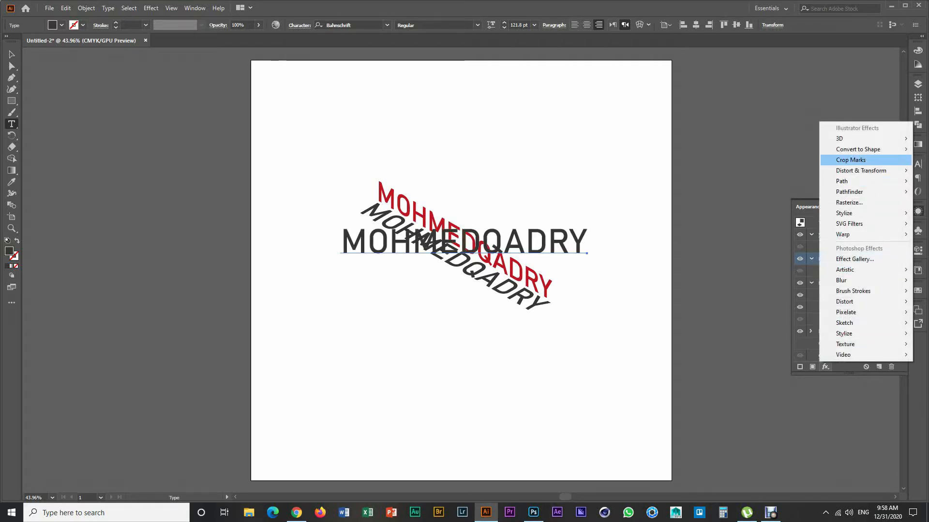
mouse_move(851, 139)
left_click(759, 160)
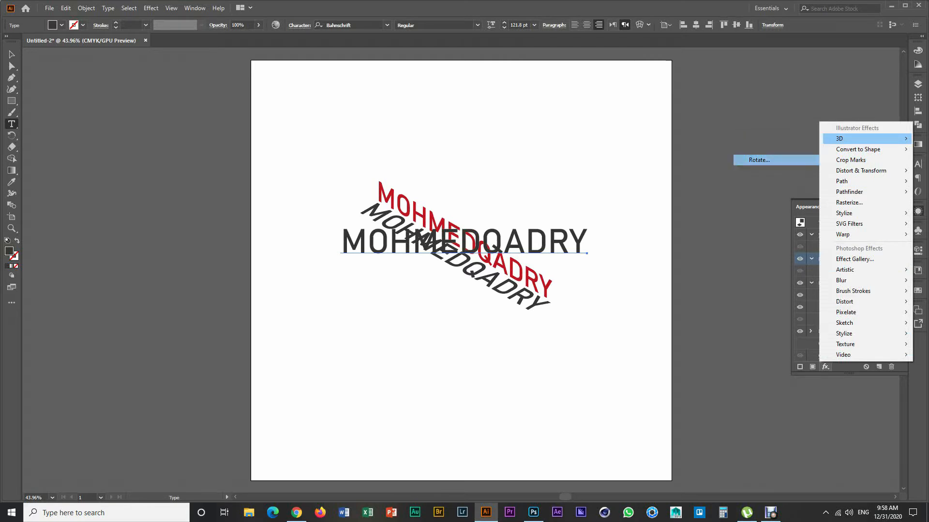
left_click(619, 247)
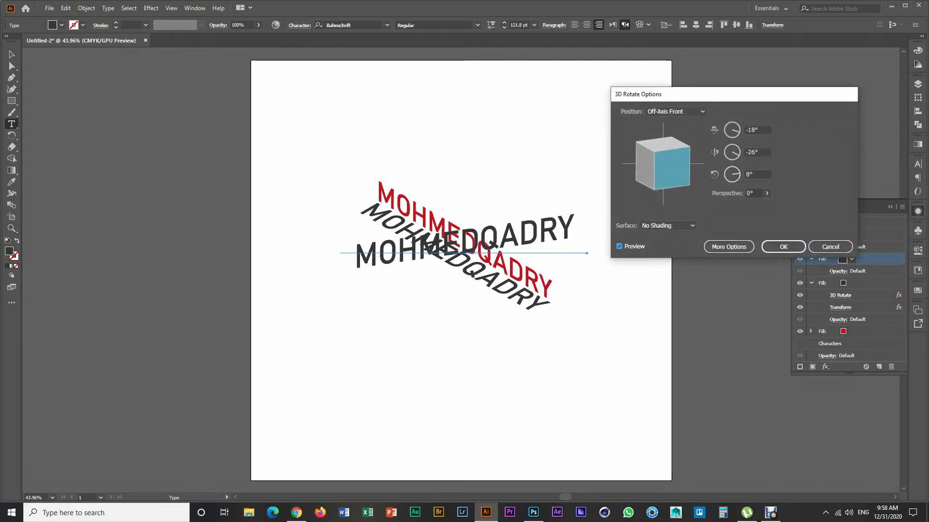
left_click(676, 112)
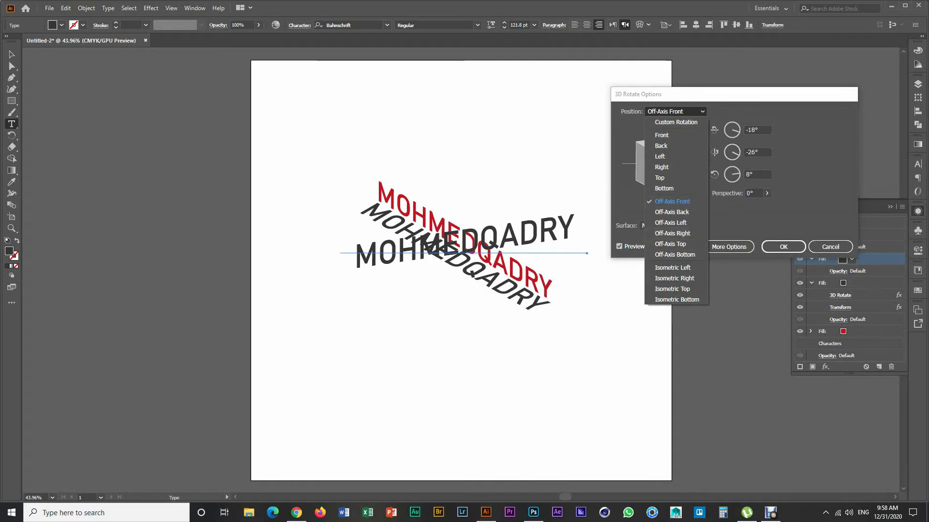
left_click(733, 130)
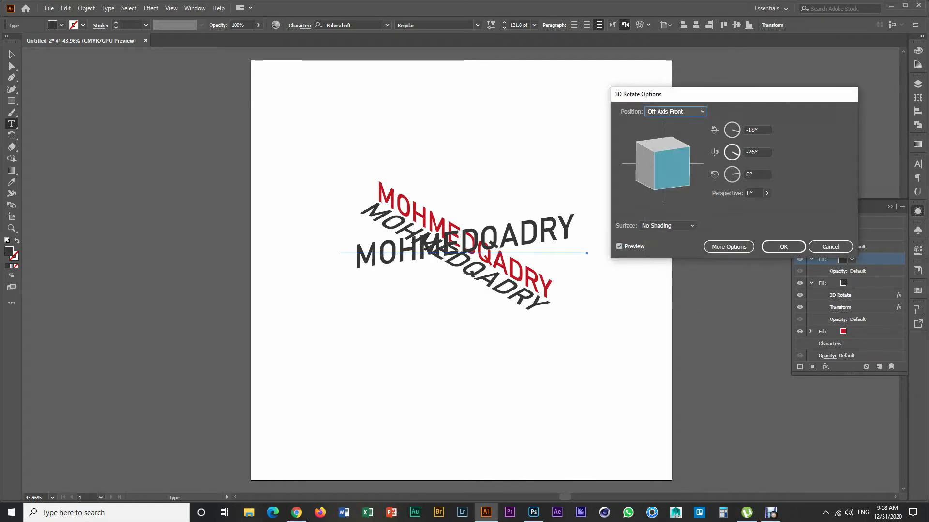
left_click(675, 112)
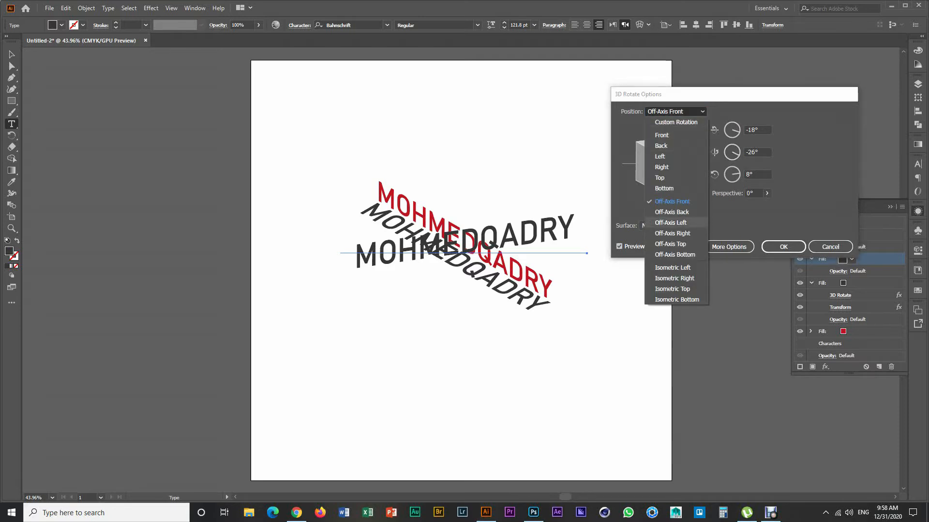
left_click(678, 300)
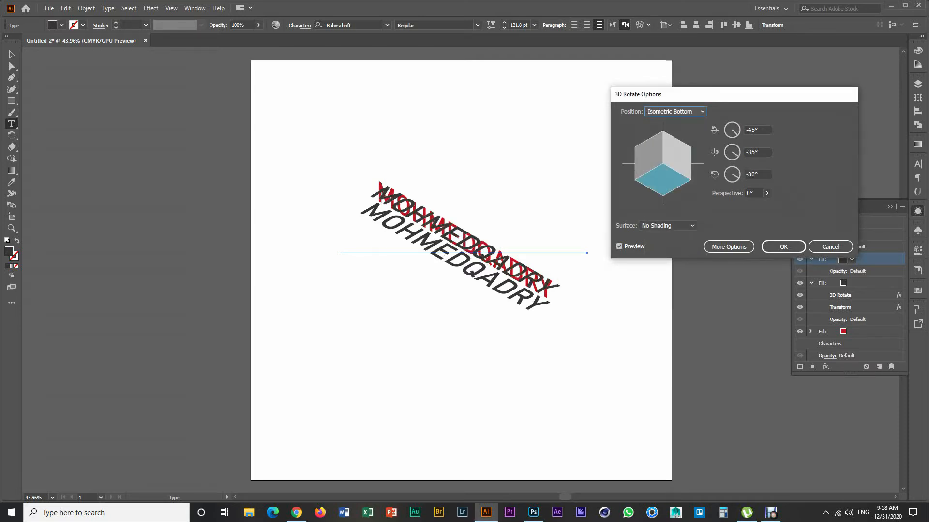
key("Return")
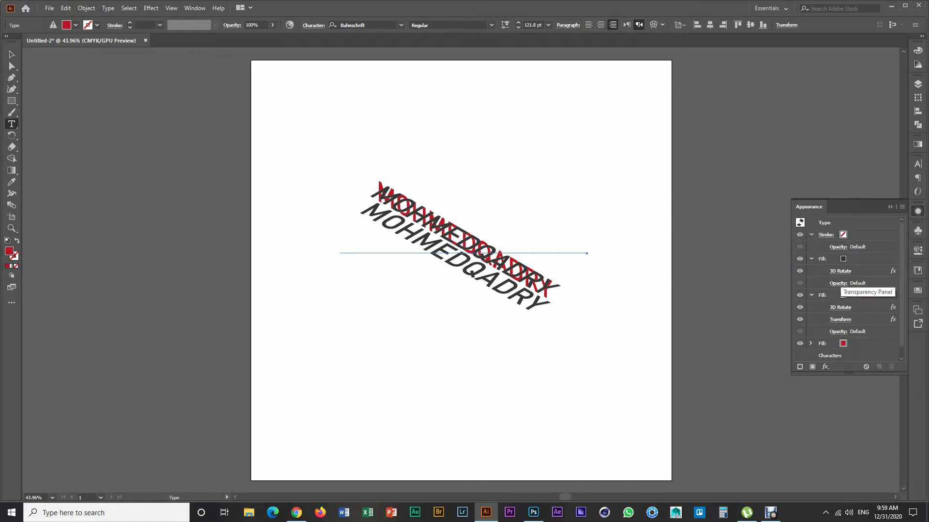
left_click(866, 260)
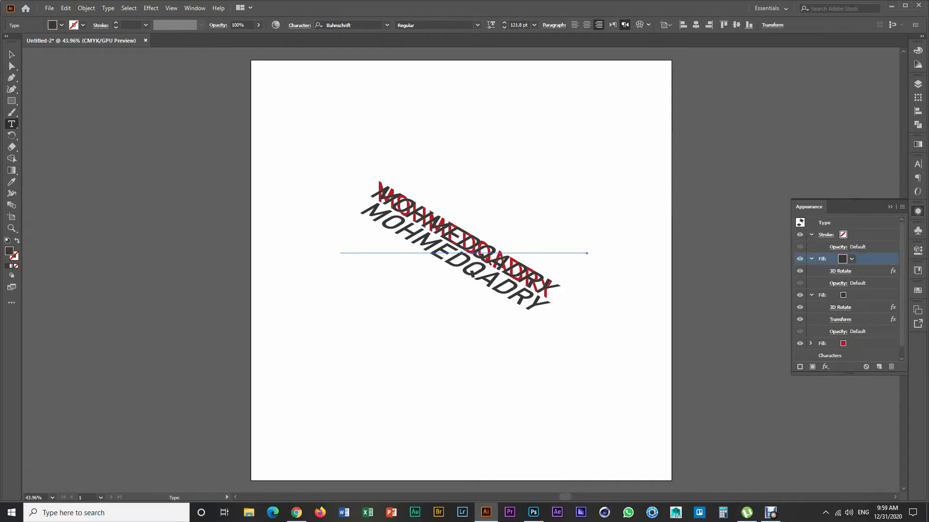
Add a Transform effect moving the top dark fill 36 px across and -55 px vertically.
left_click(825, 367)
mouse_move(866, 150)
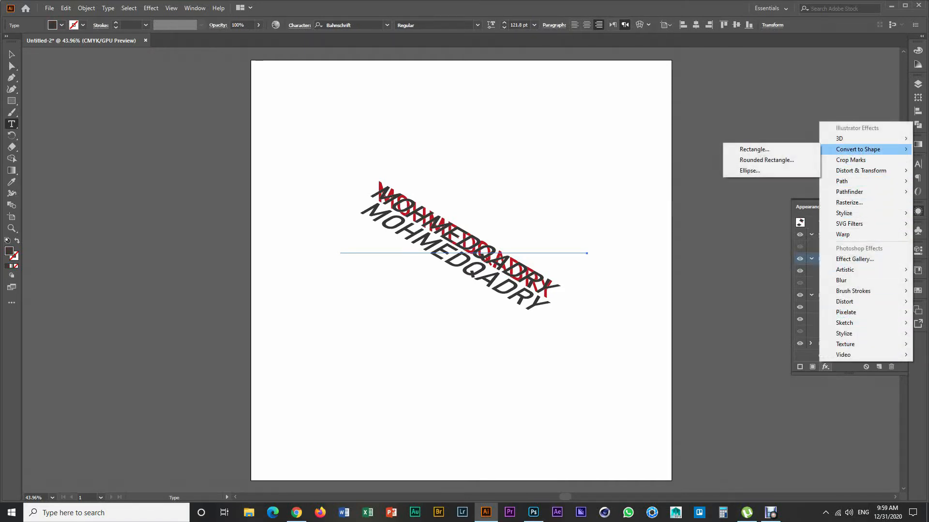
mouse_move(861, 171)
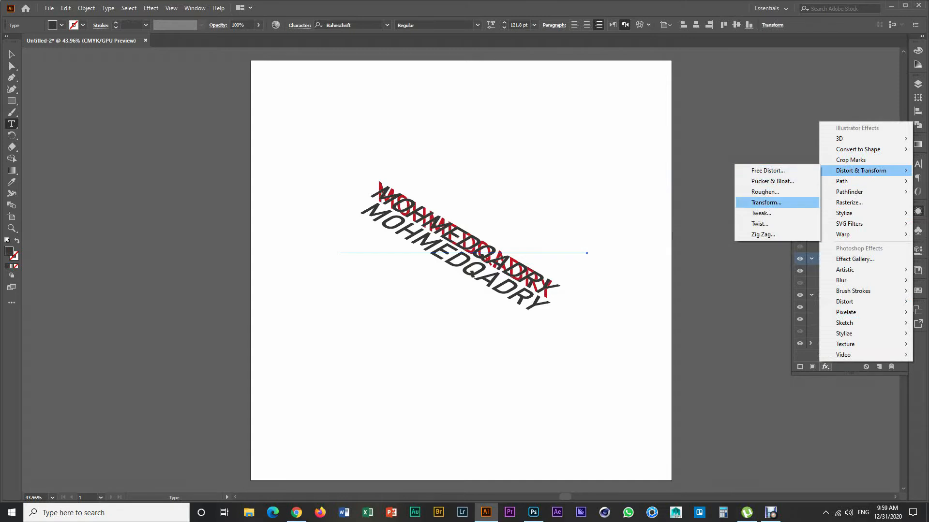
left_click(767, 202)
left_click(708, 370)
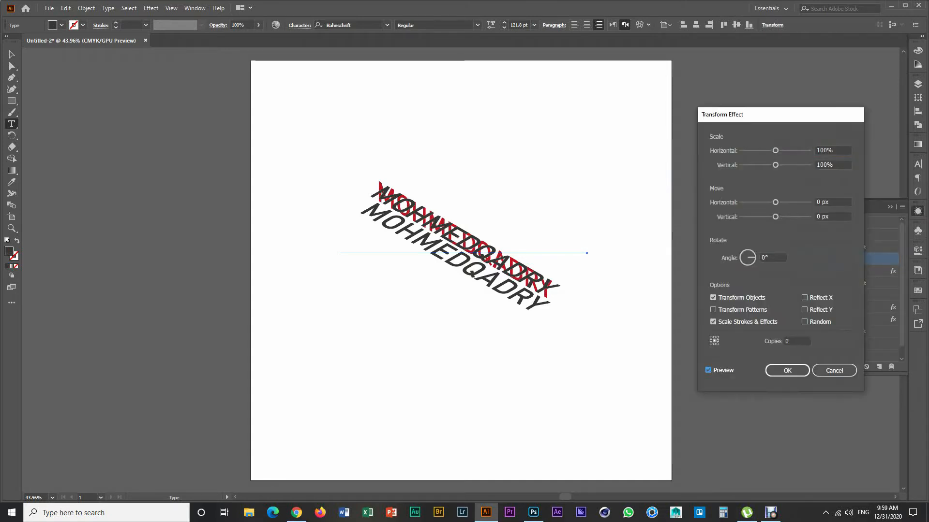
left_click_drag(775, 202, 757, 216)
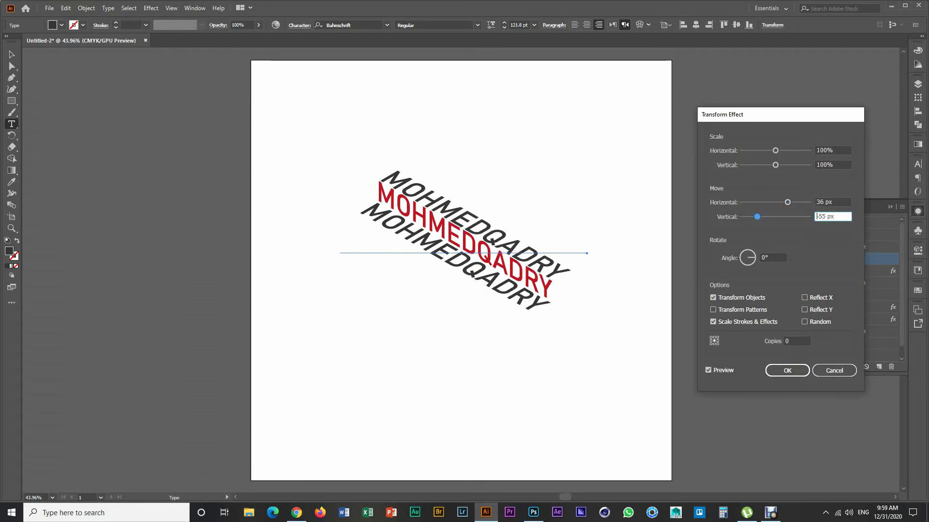
left_click(787, 371)
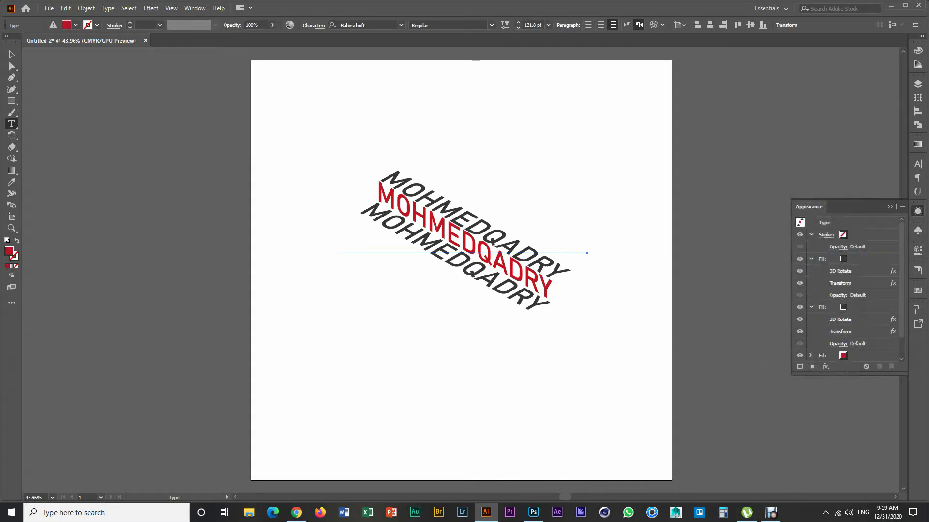
Move the stacked MOHMEDQADRY text lower on the page.
key("v")
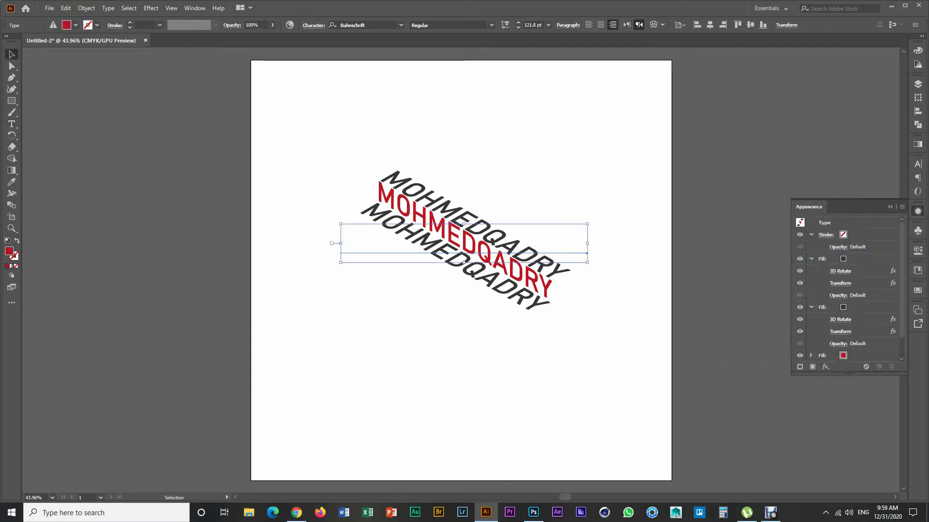
left_click_drag(588, 258, 593, 270)
left_click_drag(516, 264, 515, 283)
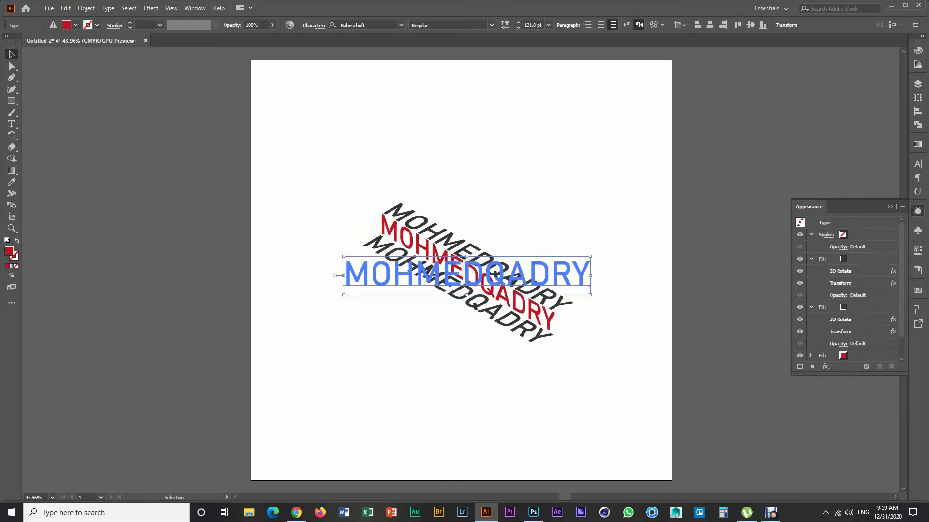
left_click(520, 373)
Draw a small 74 px square and place it near the artboard's top-left.
left_click(12, 101)
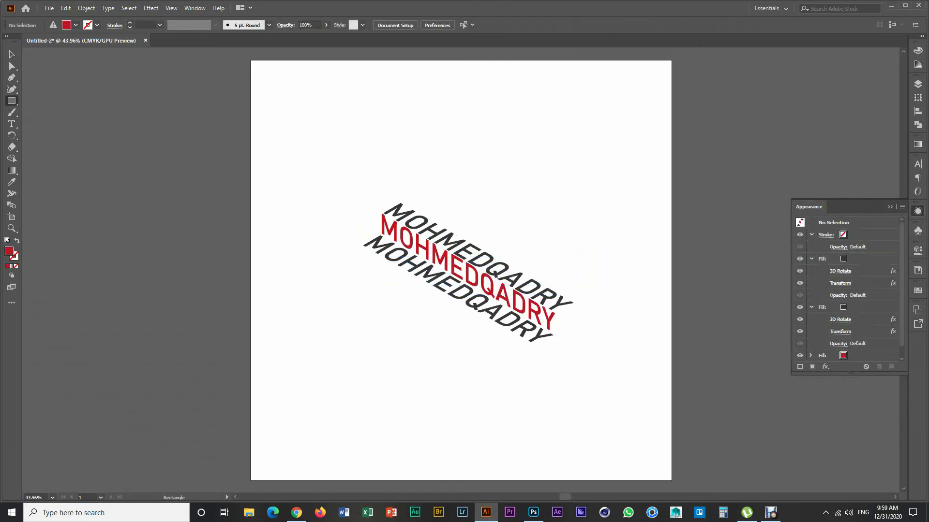
mouse_move(205, 83)
left_mouse_down()
mouse_move(234, 110)
mouse_move(226, 103)
left_mouse_up()
key("v")
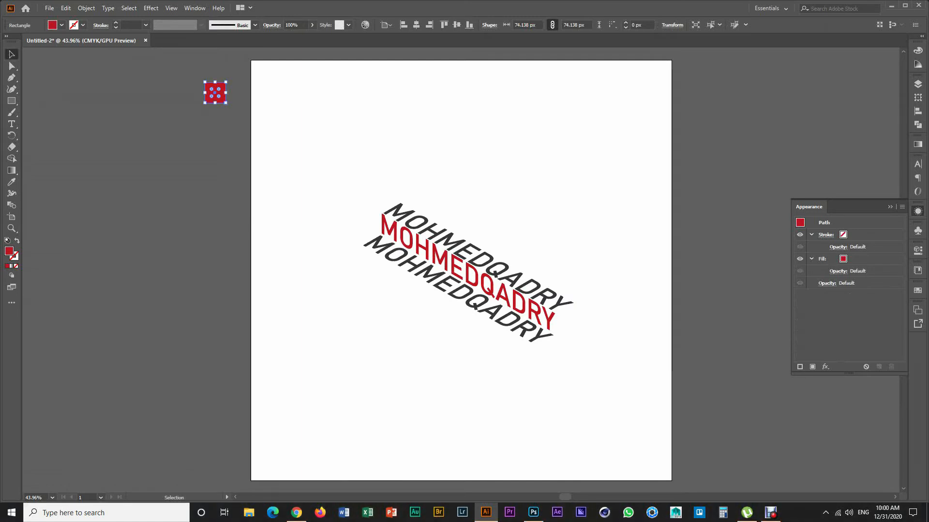
left_click_drag(215, 92, 283, 202)
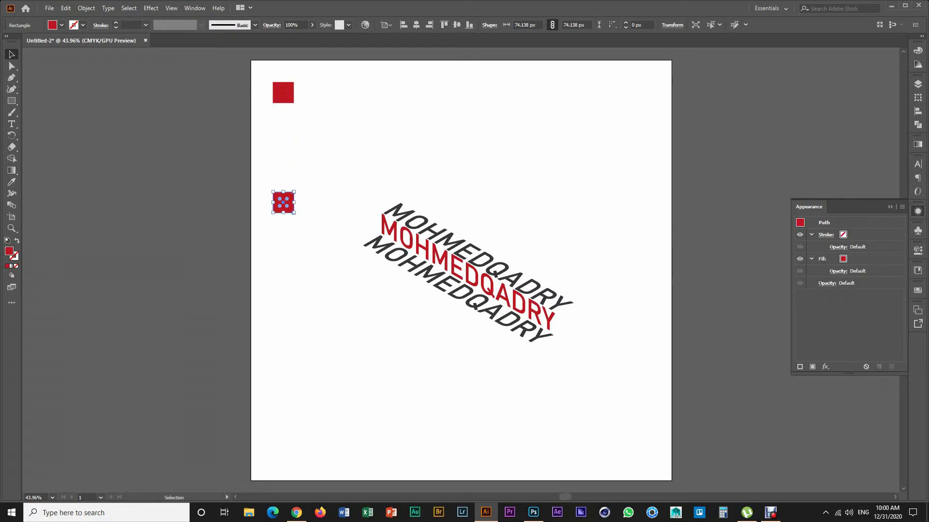
Fill the lower square white and the upper square black, then select both.
left_click(62, 25)
left_click(20, 42)
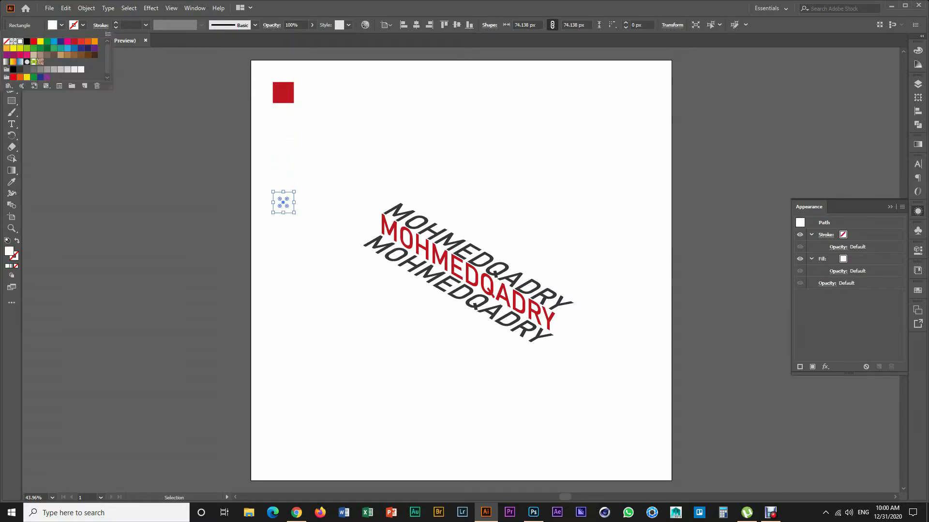
left_click(283, 93)
left_click(283, 93)
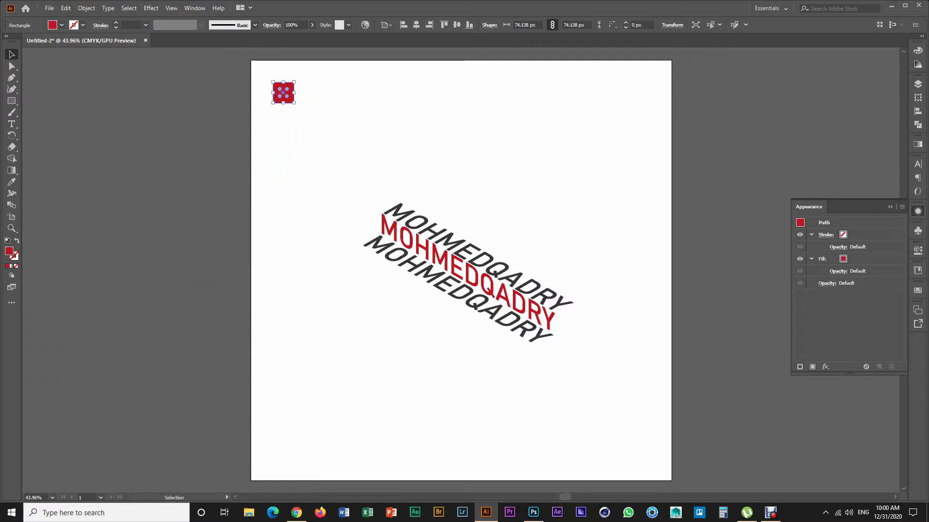
left_click(62, 25)
left_click(27, 42)
left_click(319, 121)
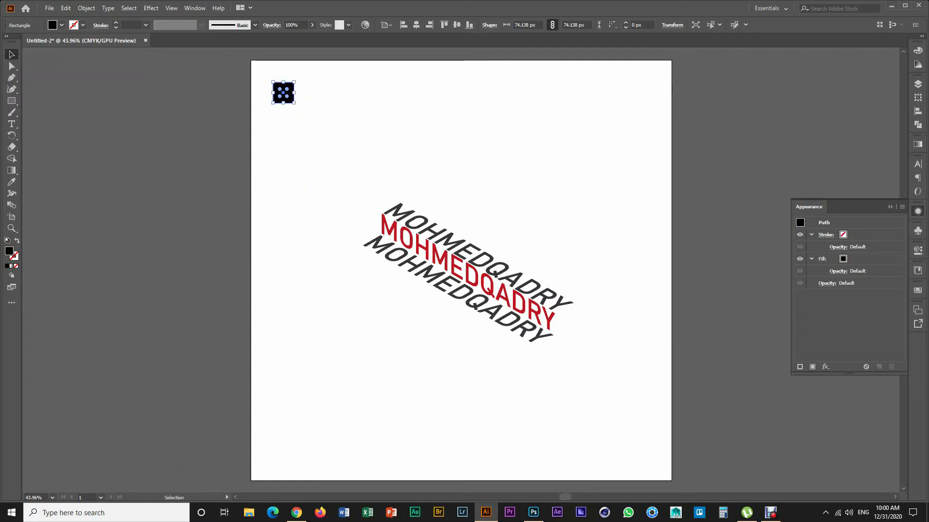
left_click_drag(283, 92, 283, 202)
Blend the black and white sample squares with Object > Blend > Make.
left_click_drag(257, 112, 226, 101)
key("ctrl+z")
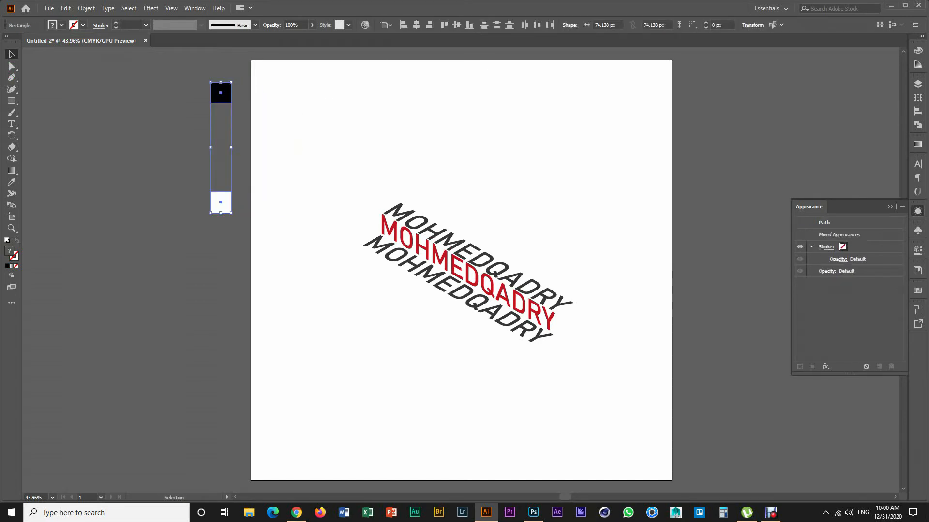
left_click(49, 8)
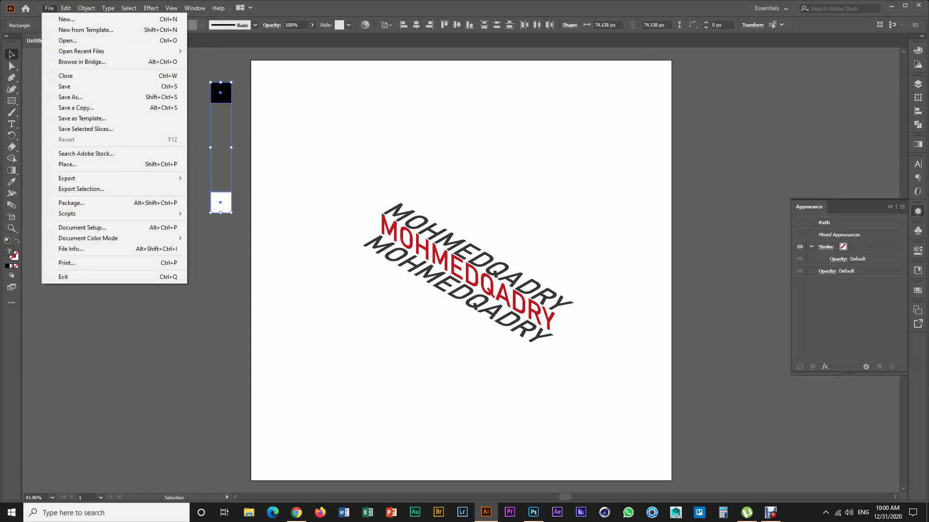
mouse_move(65, 9)
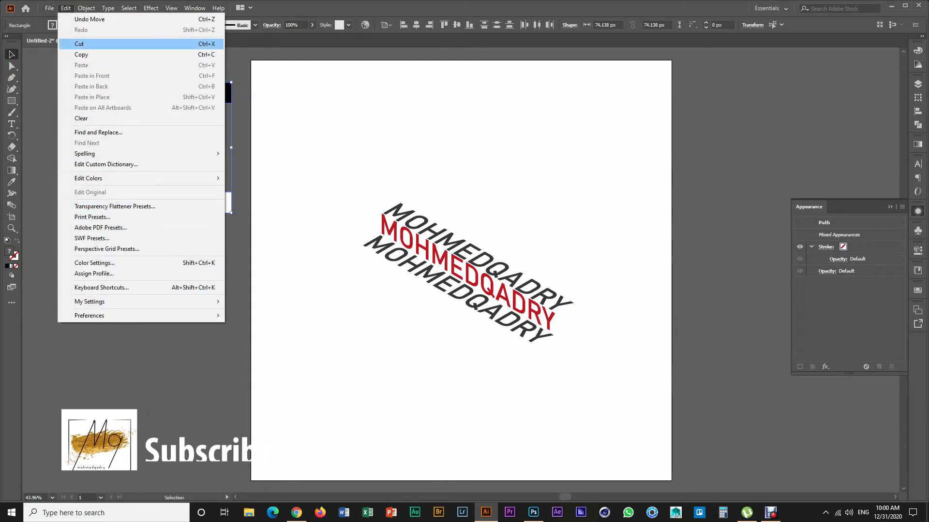
mouse_move(146, 270)
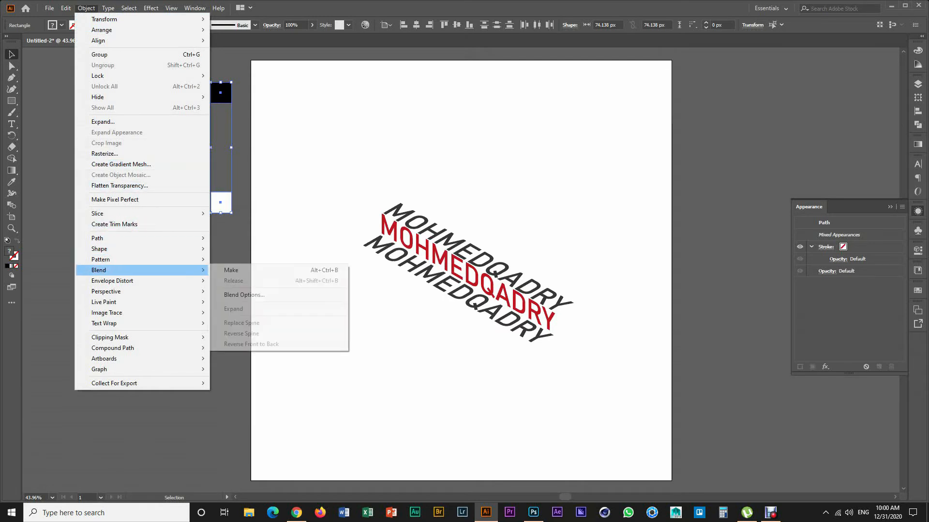
left_click(231, 270)
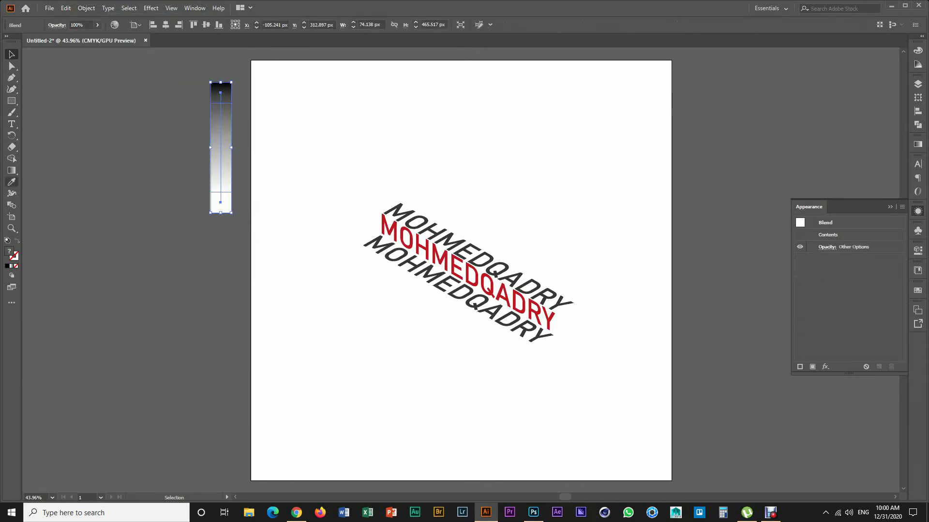
Set the blend spacing to Specified Steps with value 2 and deselect the grey ramp.
left_click(11, 205)
double_click(12, 205)
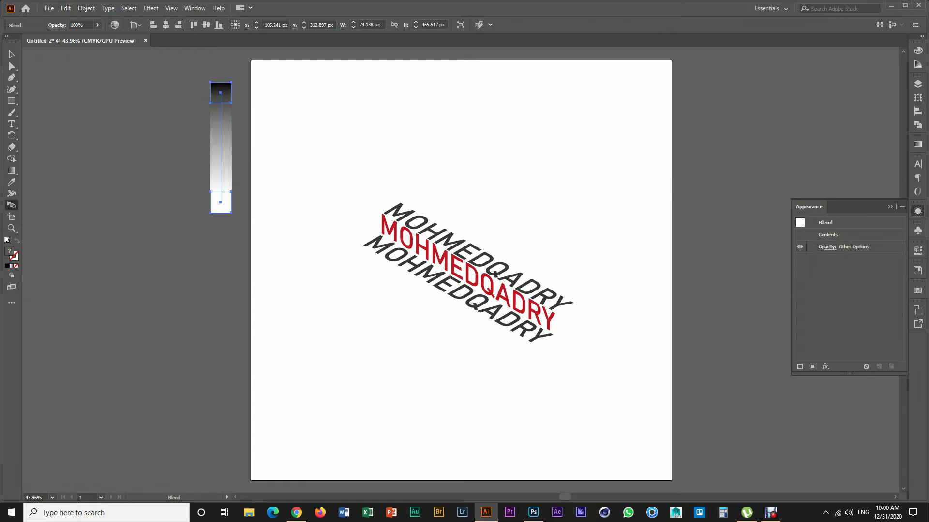
left_click(397, 276)
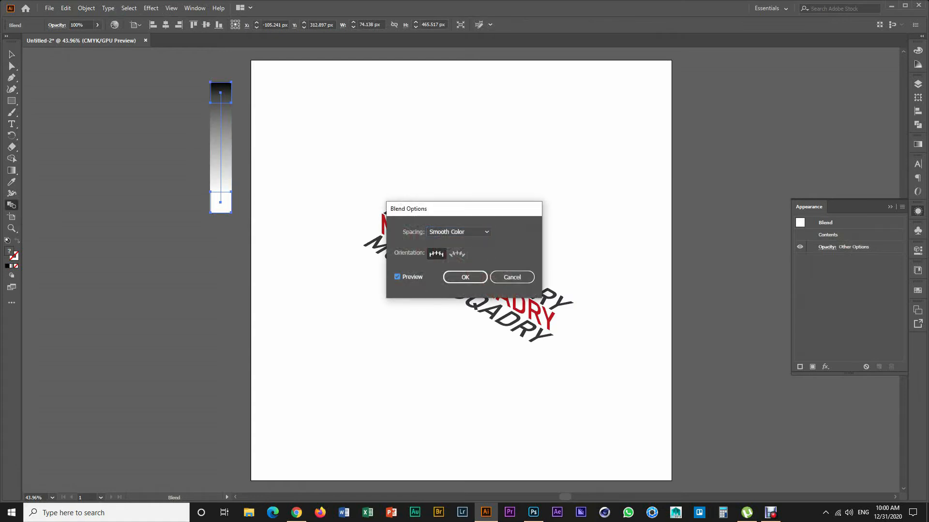
left_click(458, 232)
left_click(456, 253)
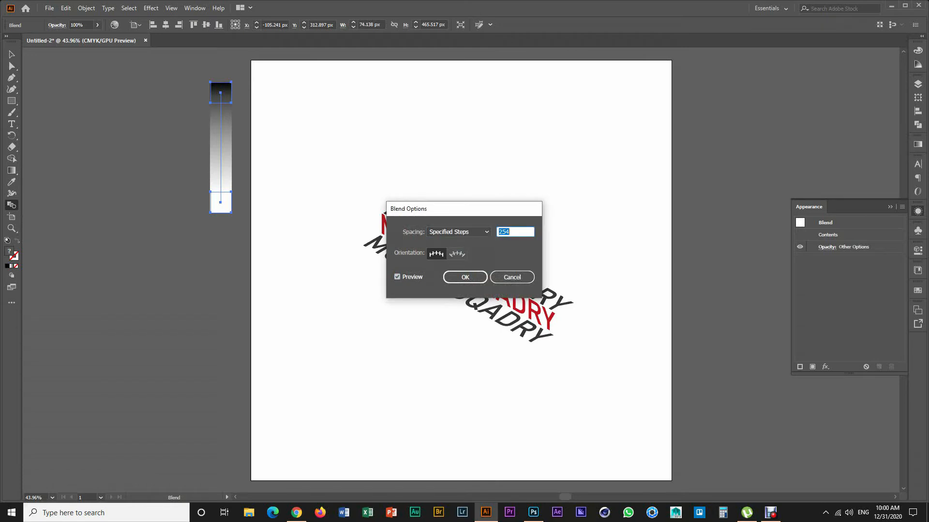
type("2")
left_click(465, 278)
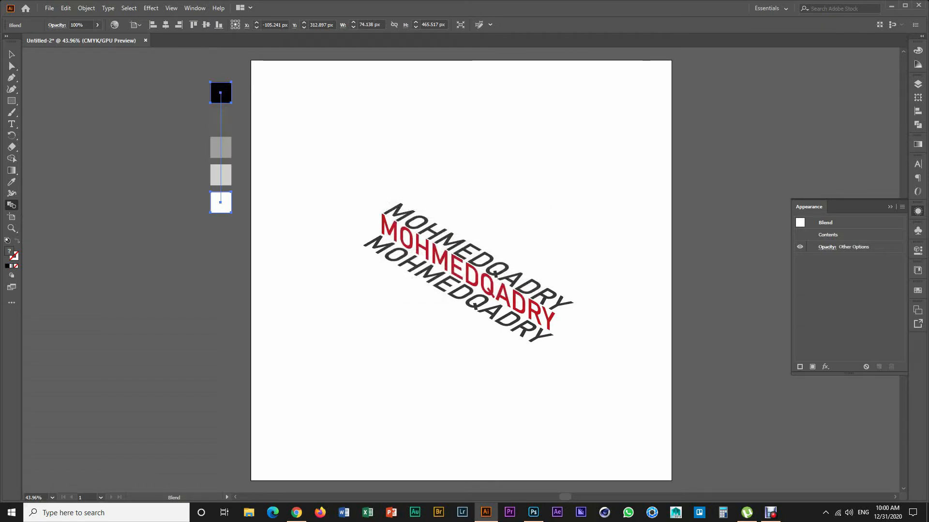
key("v")
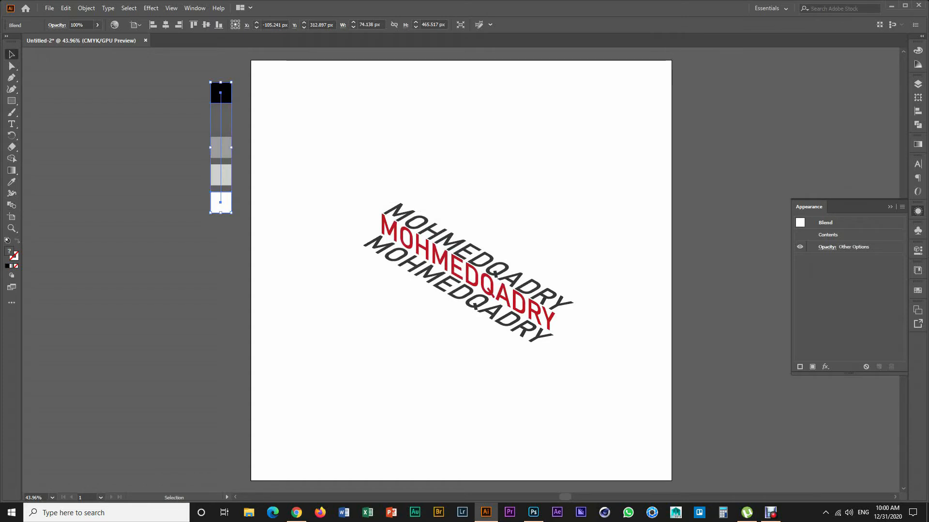
left_click(174, 193)
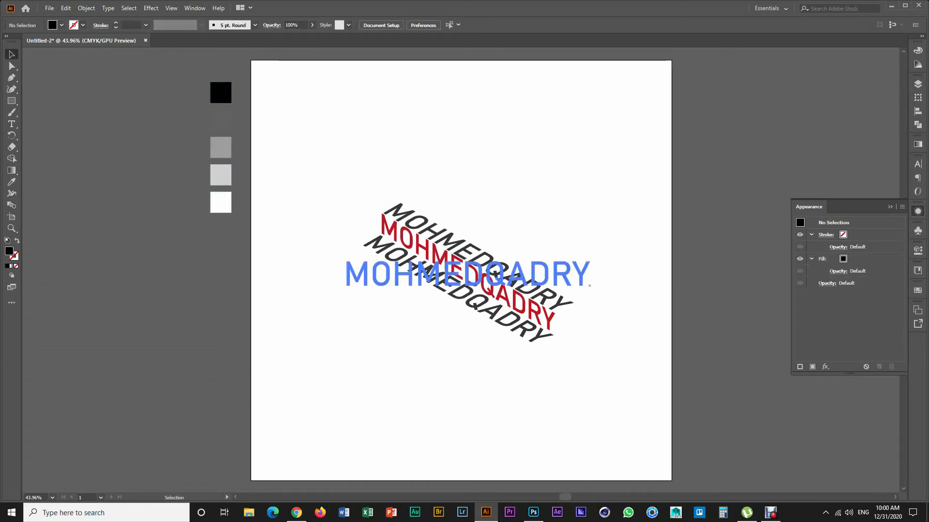
Draw a square covering the whole artboard and send it behind the text.
key("m")
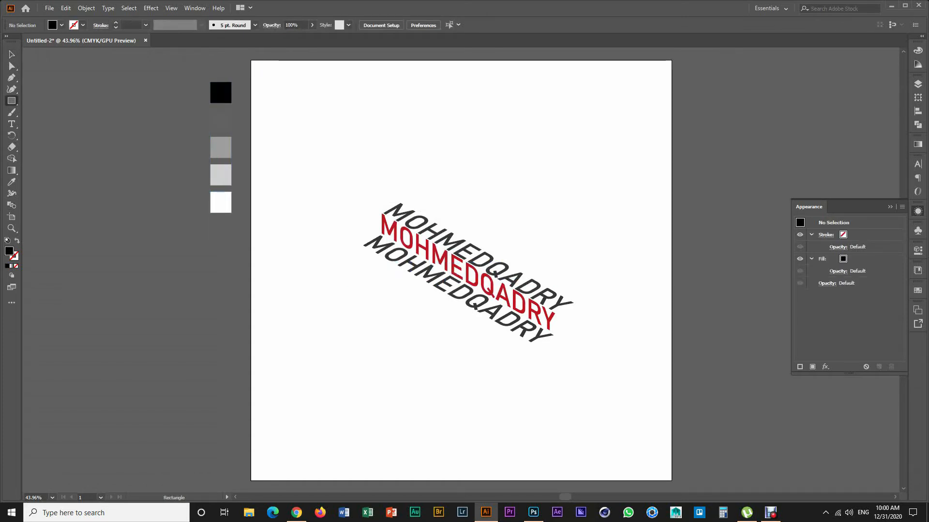
left_click_drag(251, 61, 671, 480)
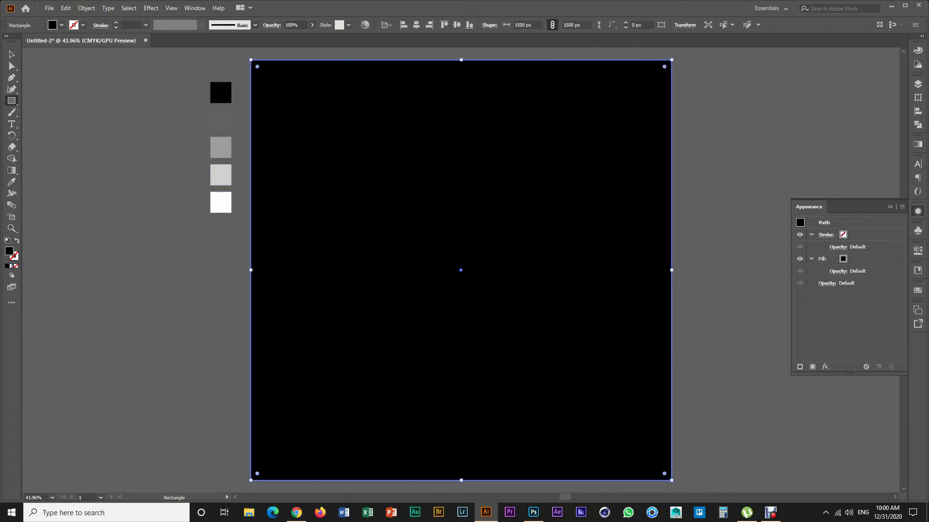
key("v")
right_click(296, 127)
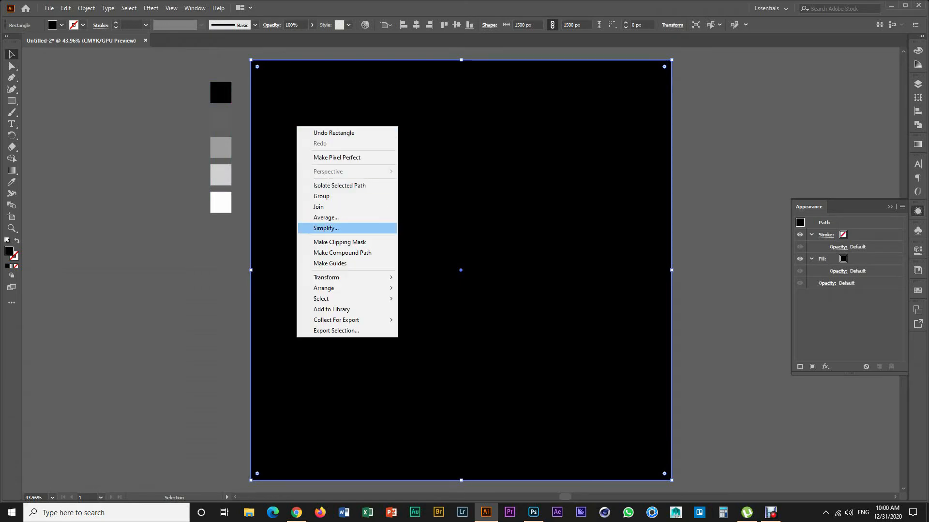
mouse_move(329, 287)
left_click(428, 320)
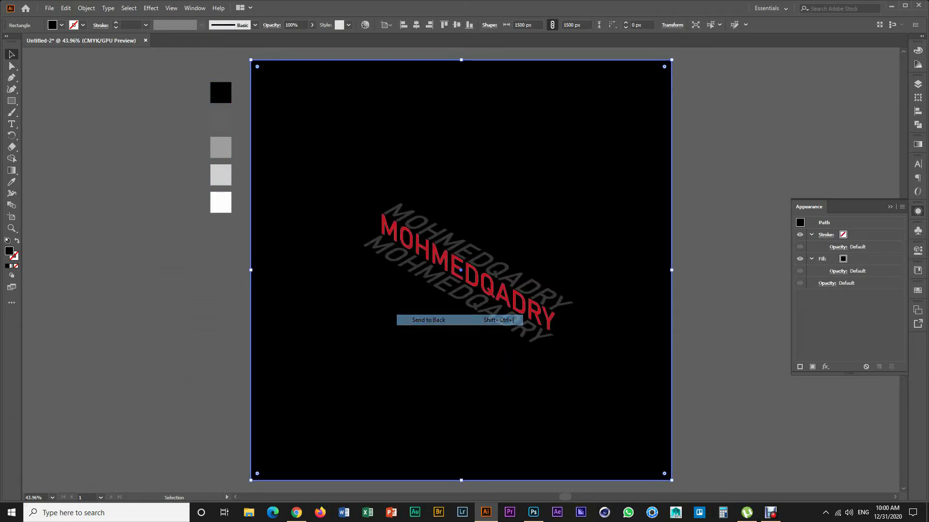
Keep the background square's fill black by sampling the black swatch with the Eyedropper.
key("ctrl+2")
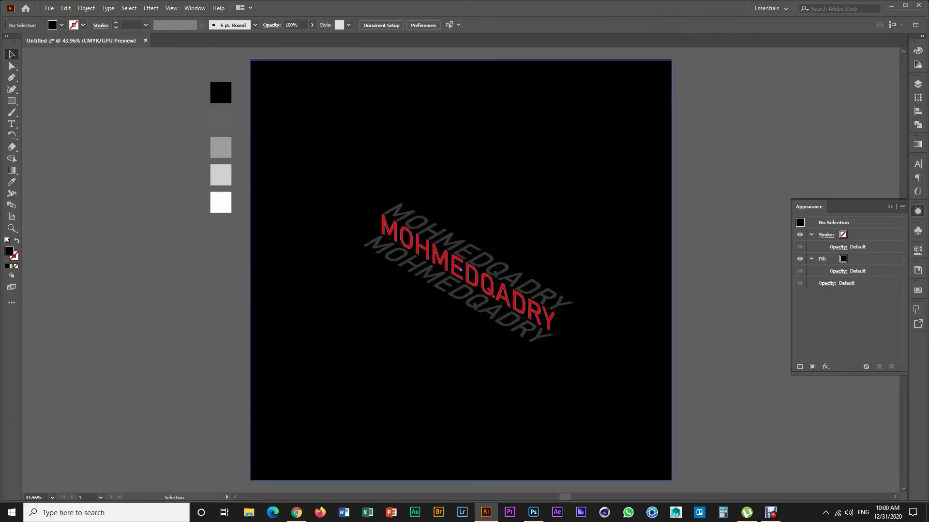
left_click(336, 309)
key("i")
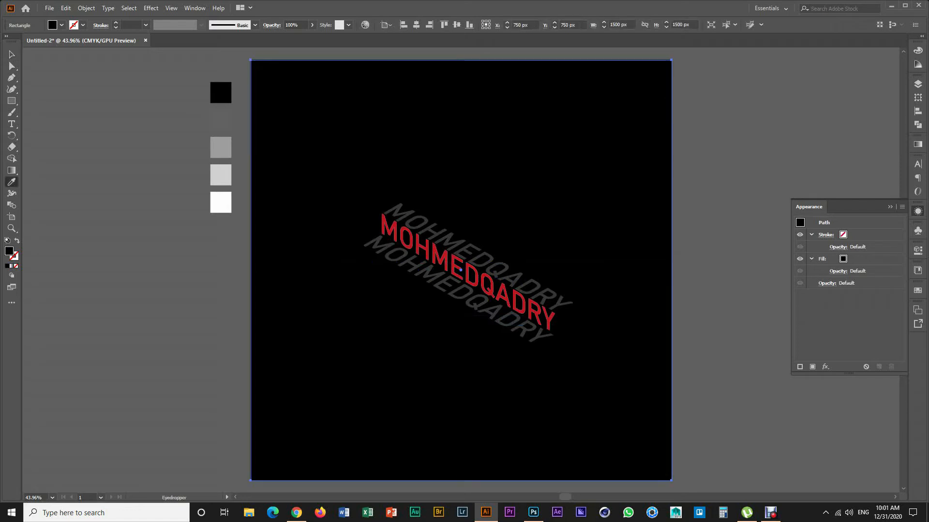
left_click(220, 120)
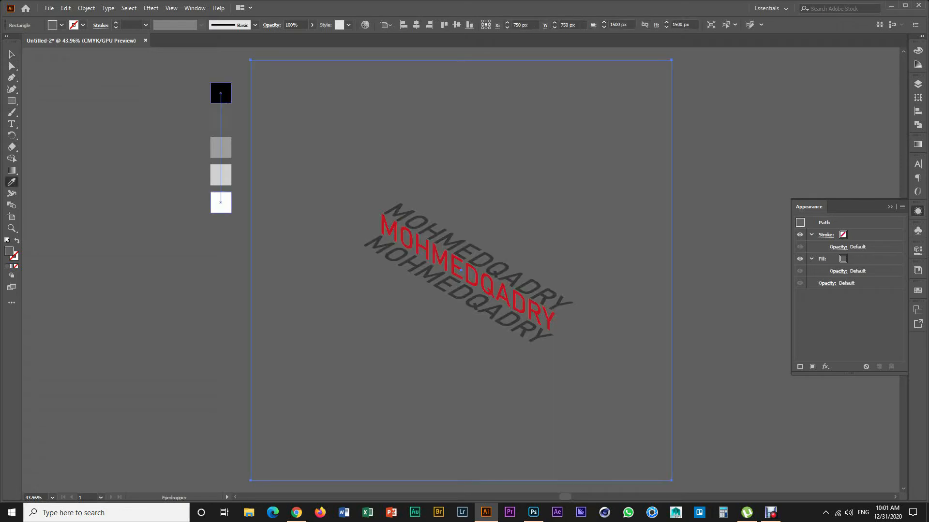
left_click(221, 92)
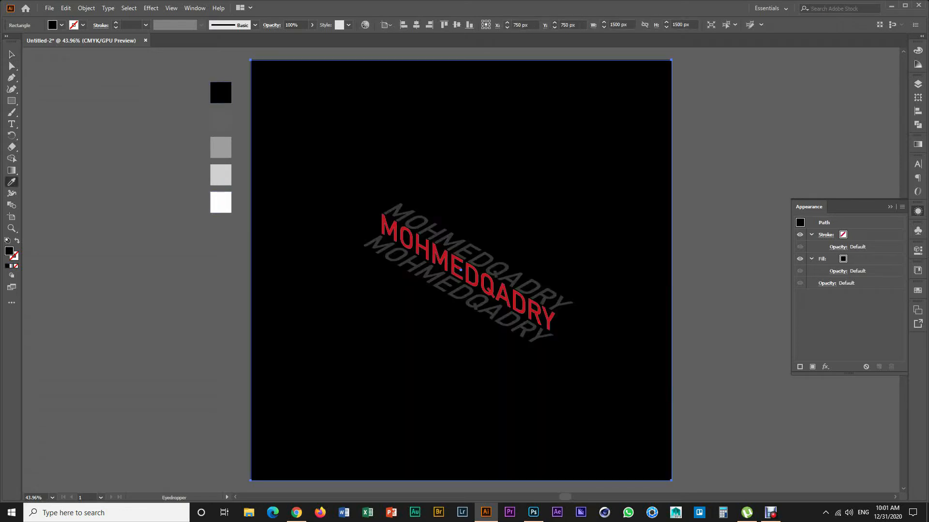
Give the MOHMEDQADRY text's upper copy fill the mid-grey swatch.
key("v")
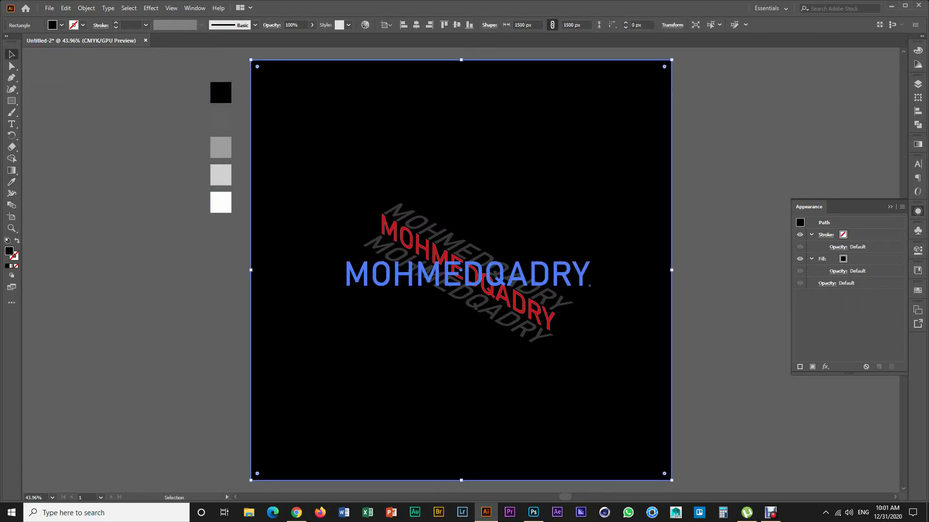
left_click(468, 275)
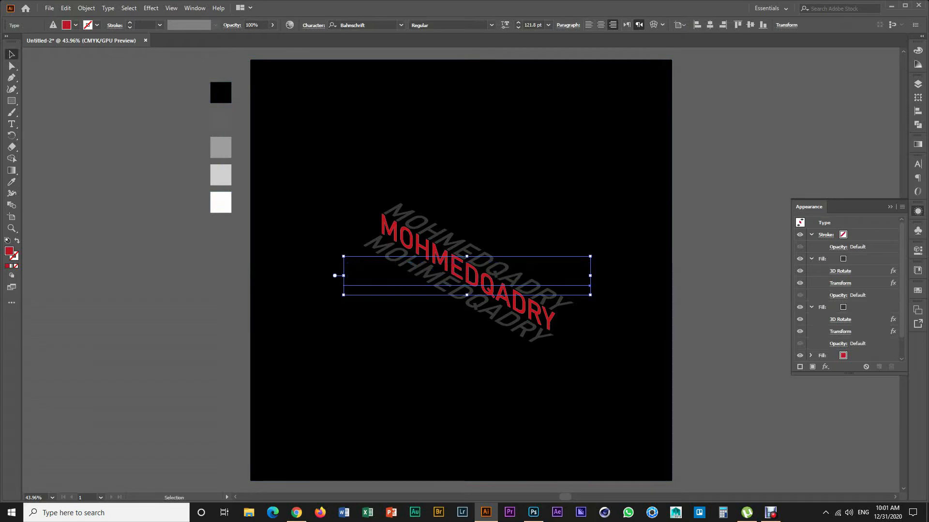
left_click(843, 259)
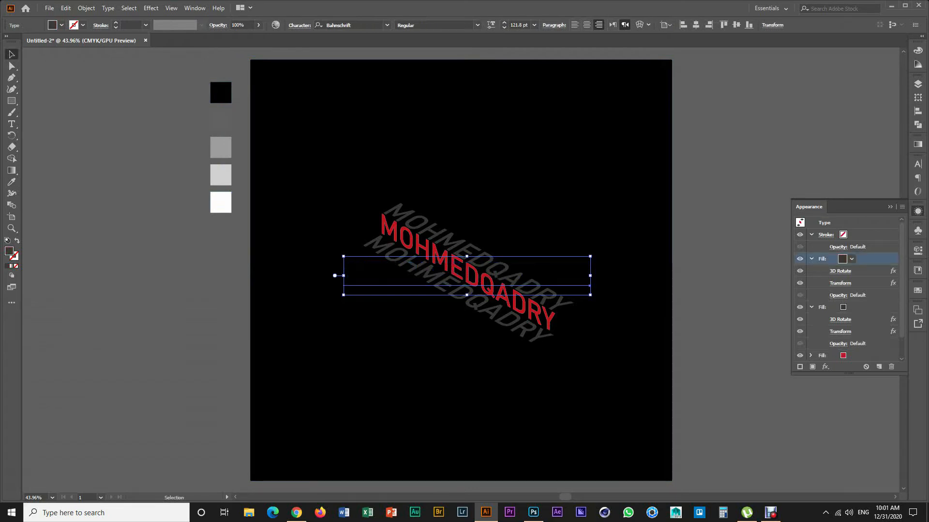
left_click(800, 259)
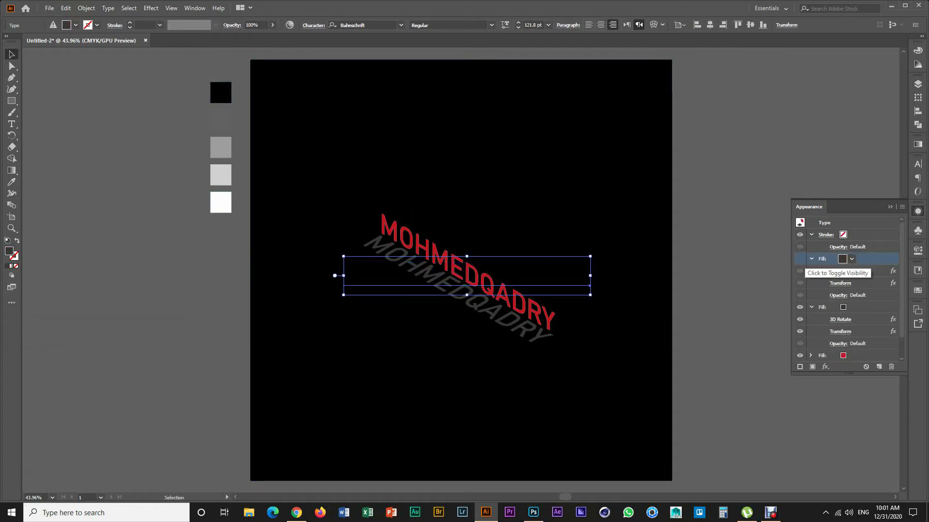
left_click(799, 258)
left_click(852, 259)
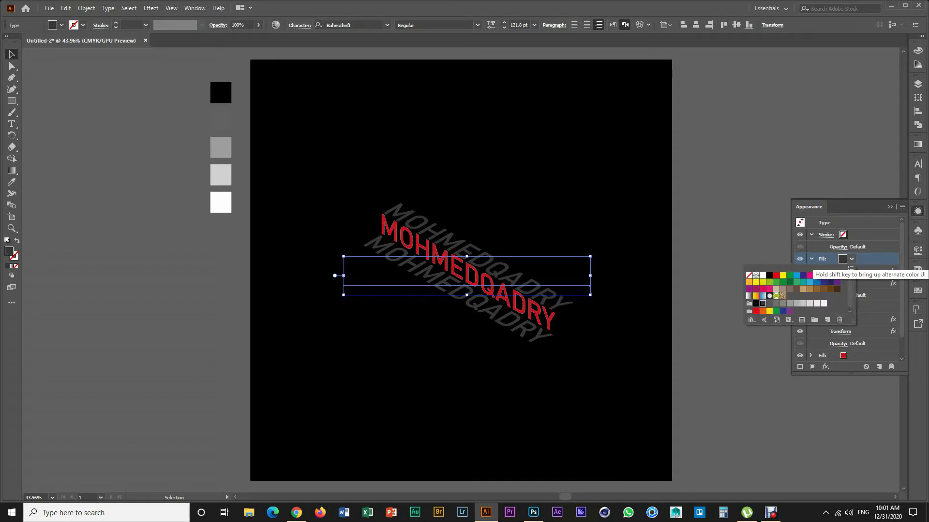
left_click(851, 258)
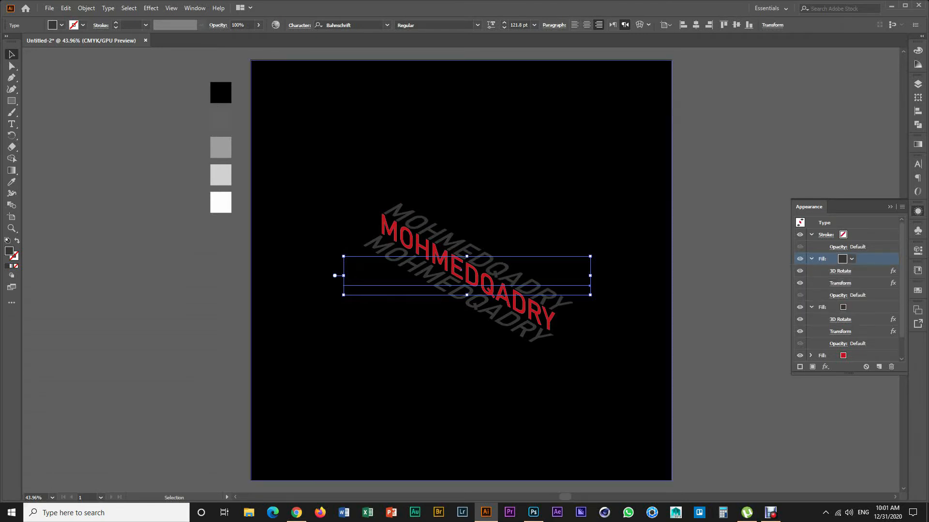
key("i")
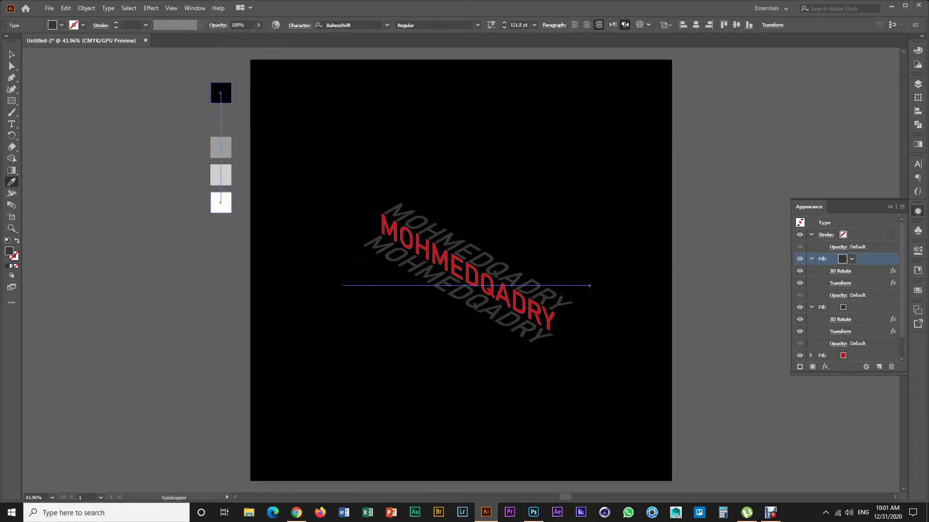
left_click(221, 148)
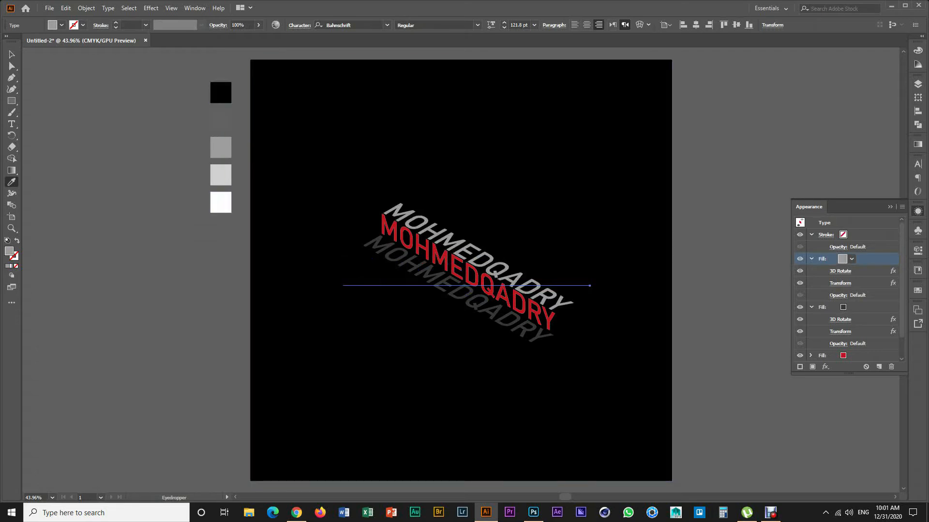
Give the lower copy's fill a grey from the ramp instead of black.
left_click(868, 308)
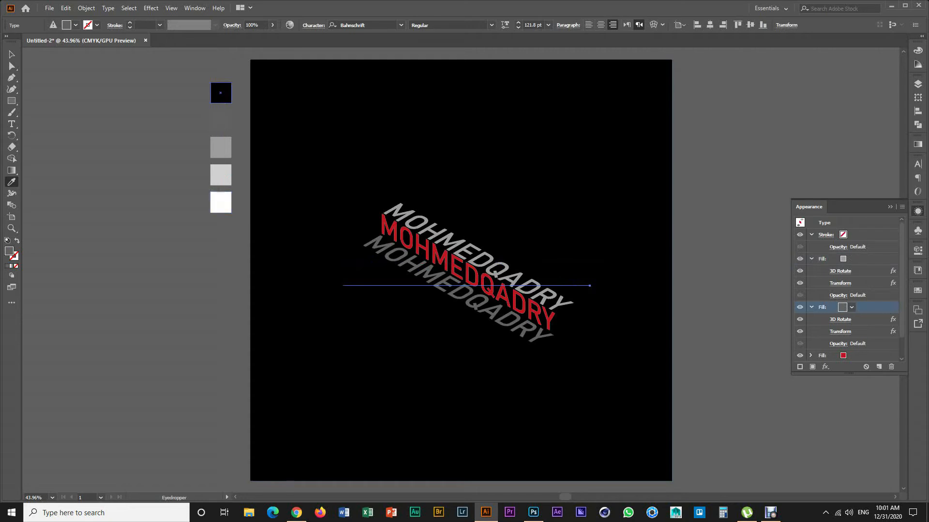
left_click(221, 93)
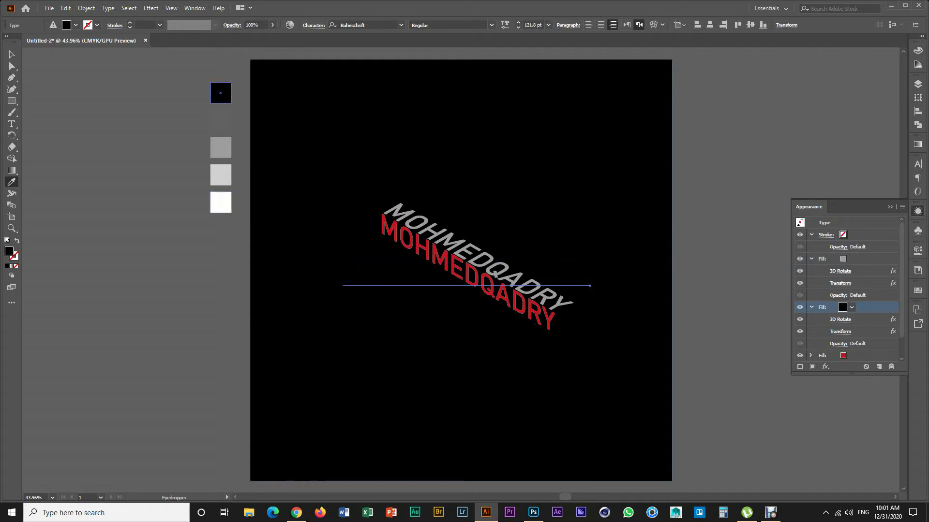
left_click(221, 202)
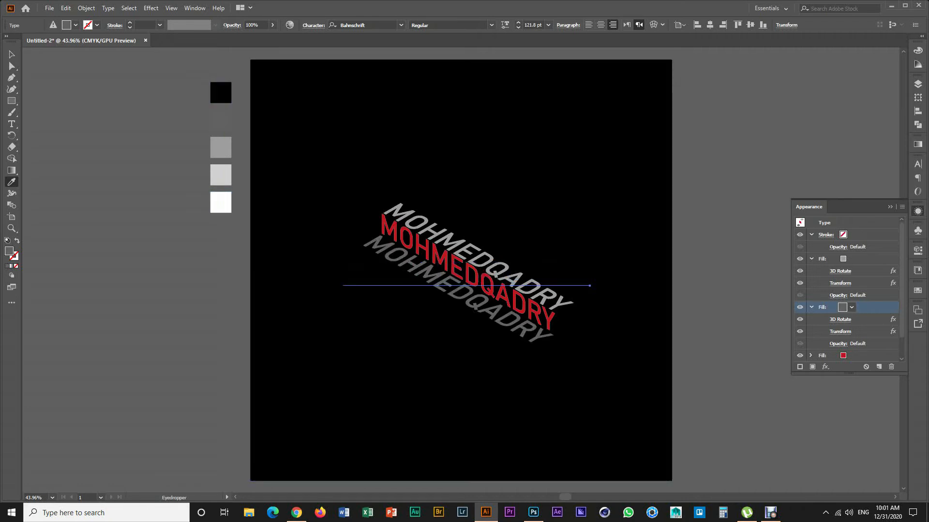
Make the main MOHMEDQADRY fill white and review the grey fill layers.
left_click(871, 356)
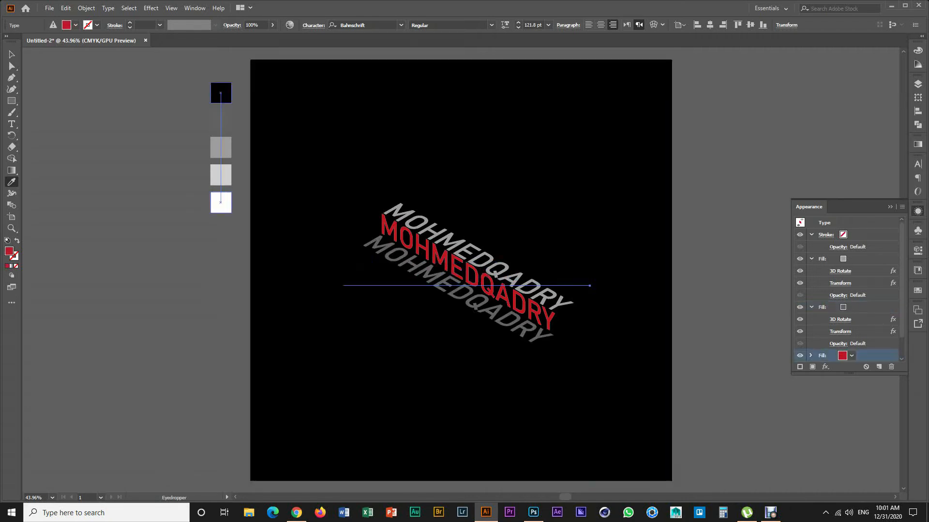
left_click(223, 194)
left_click(223, 194)
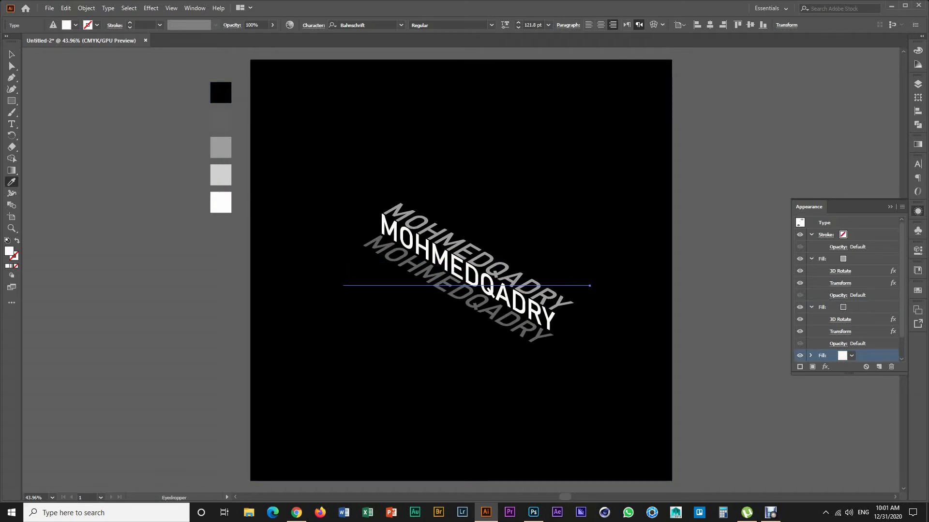
left_click(822, 307)
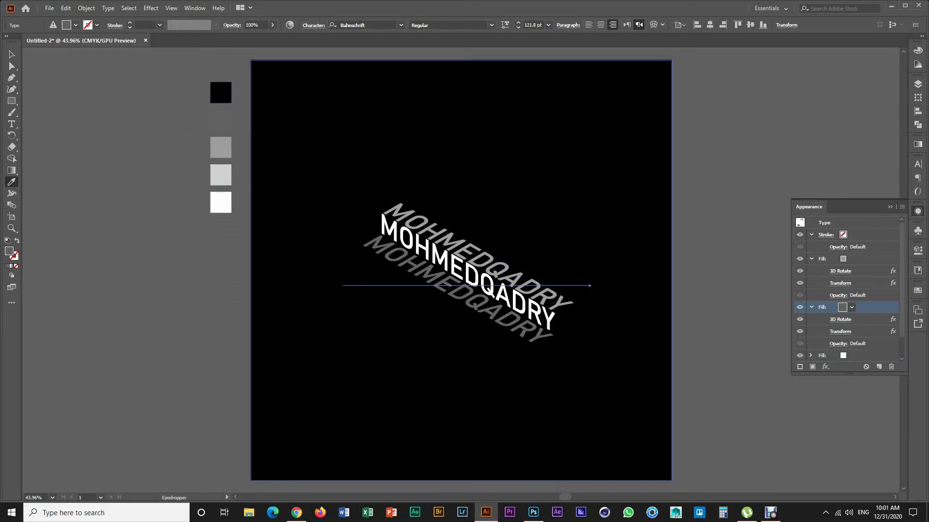
left_click(822, 259)
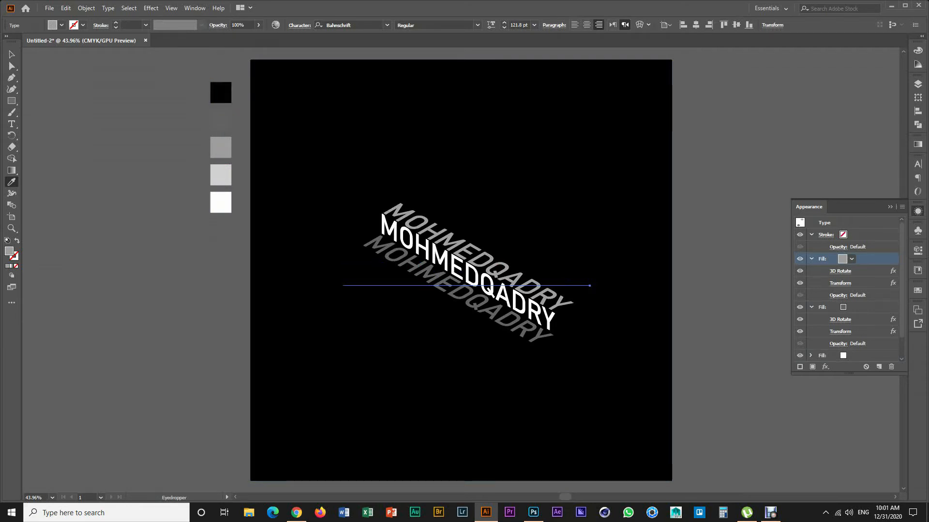
Move the MOHMEDQADRY text stack up and to the right.
key("v")
left_click(328, 140)
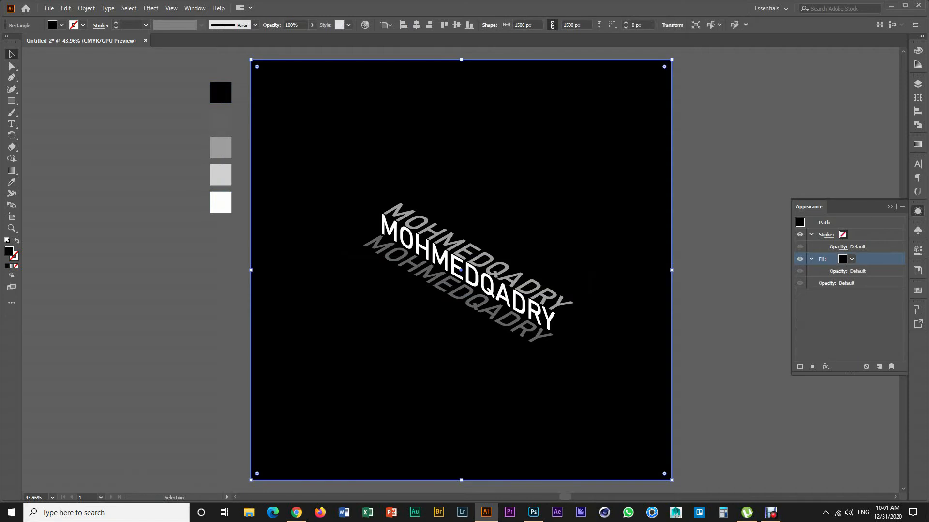
key("ctrl+2")
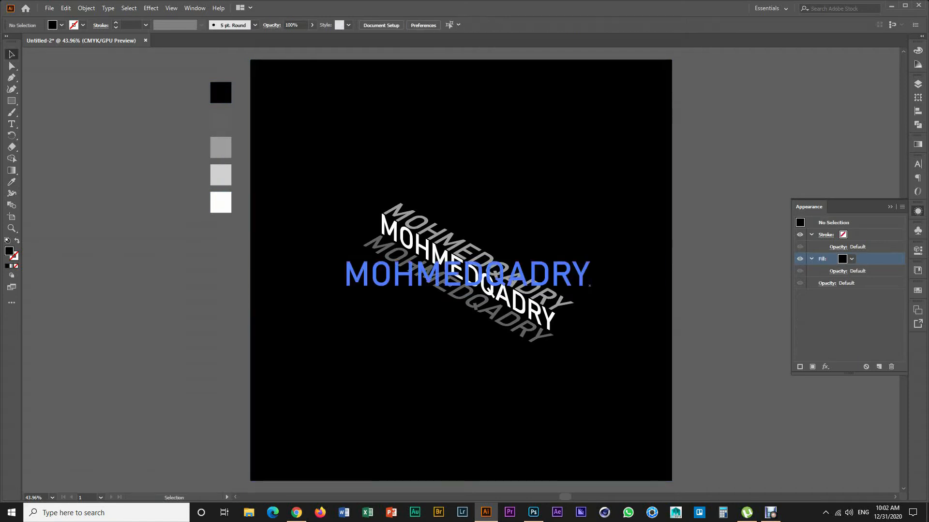
left_click_drag(467, 268, 506, 243)
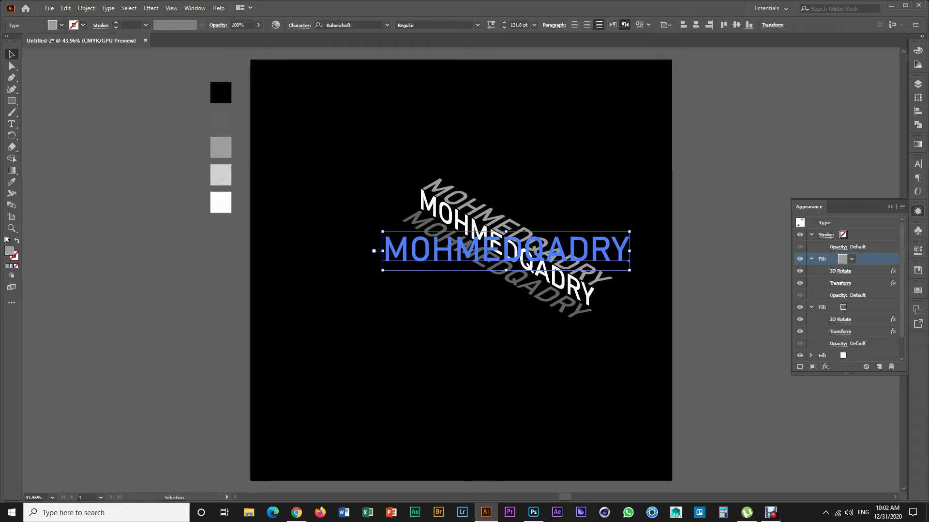
left_click(489, 339)
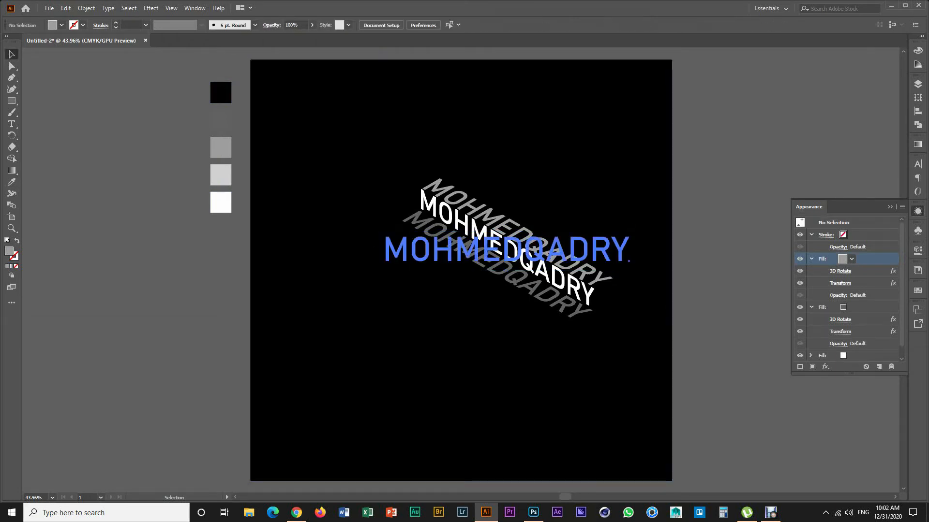
Alt-drag a duplicate of the MOHMEDQADRY stack down-left onto the square.
left_click(629, 261)
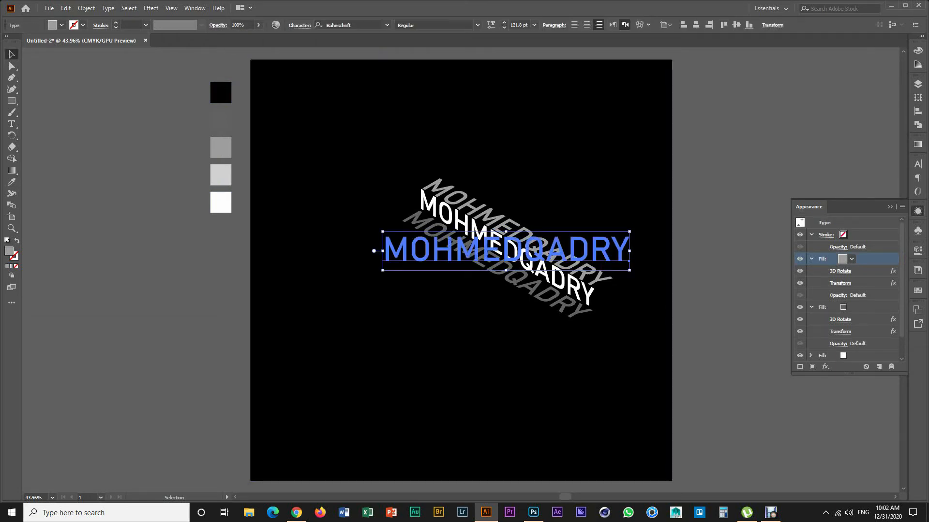
key("alt")
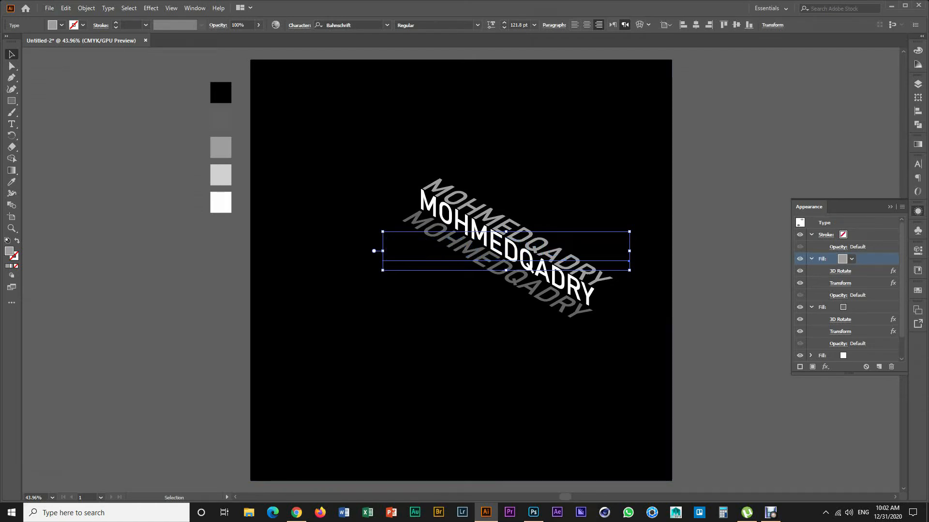
left_click(771, 513)
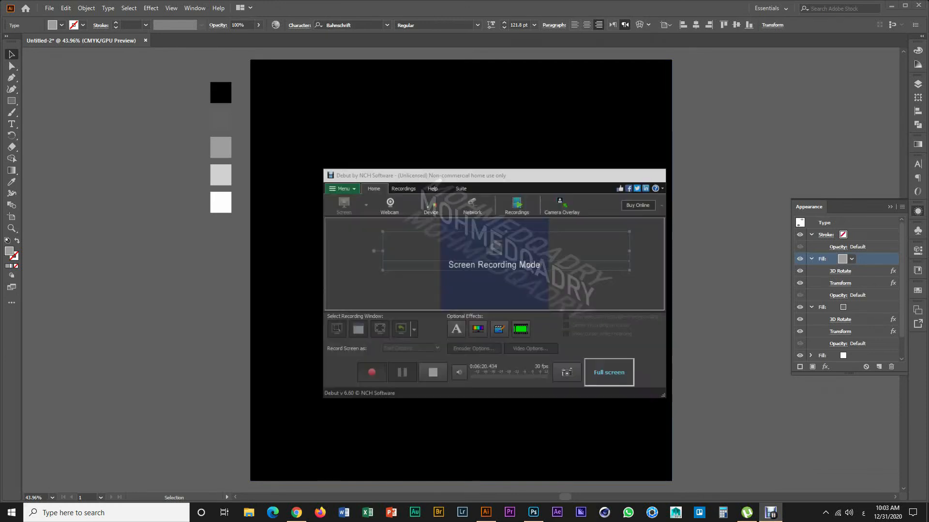
left_click_drag(538, 249, 469, 369)
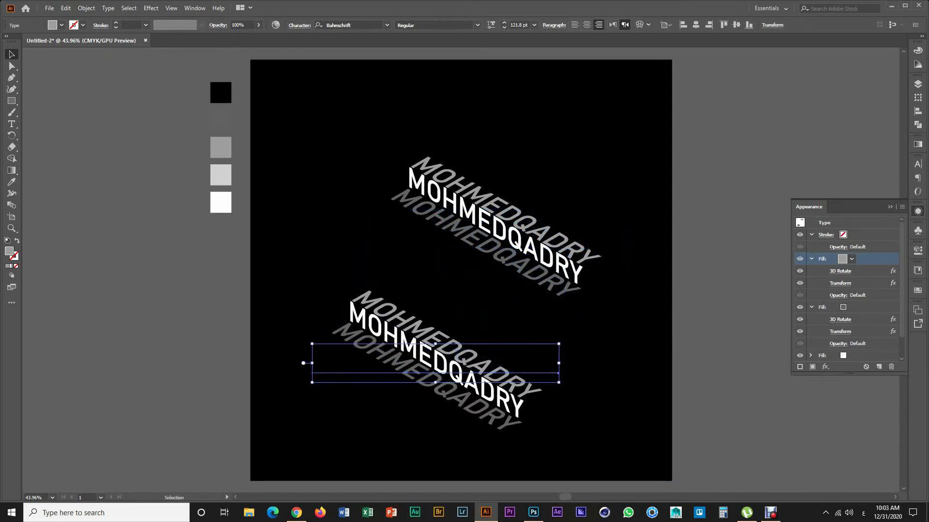
Select the lower copy and expand its white fill in the Appearance panel.
key("ctrl+shift+a")
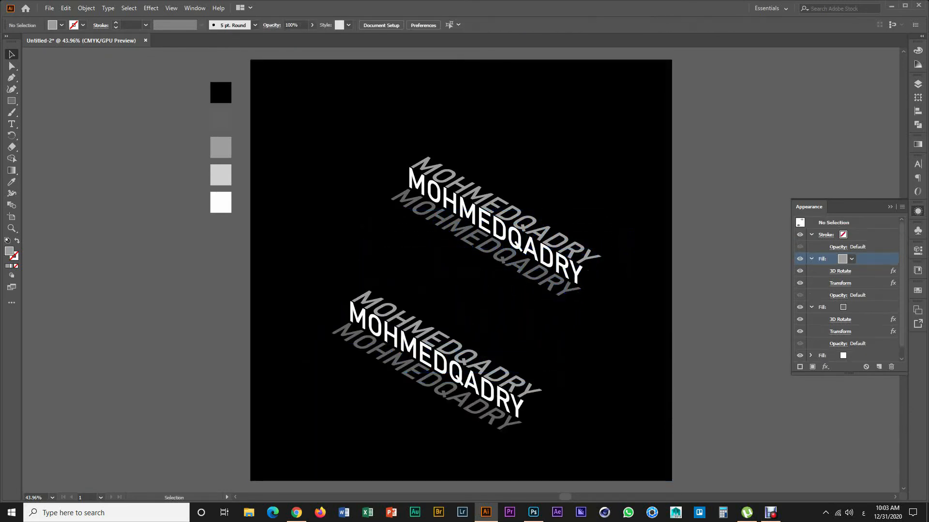
left_click(441, 362)
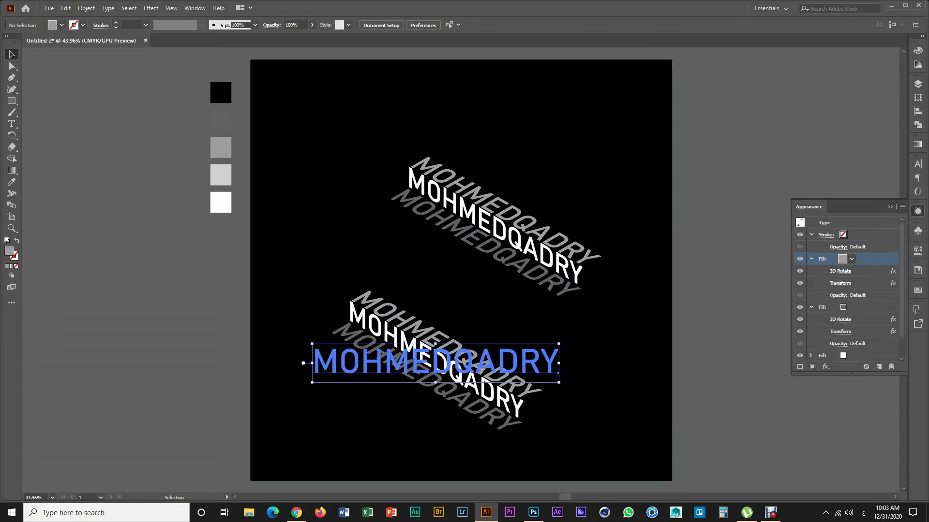
left_click(865, 332)
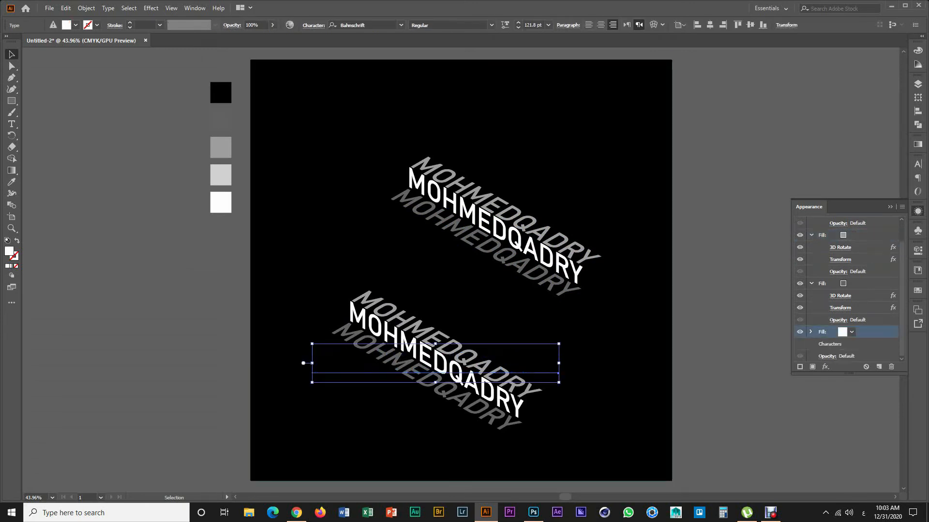
left_click(811, 332)
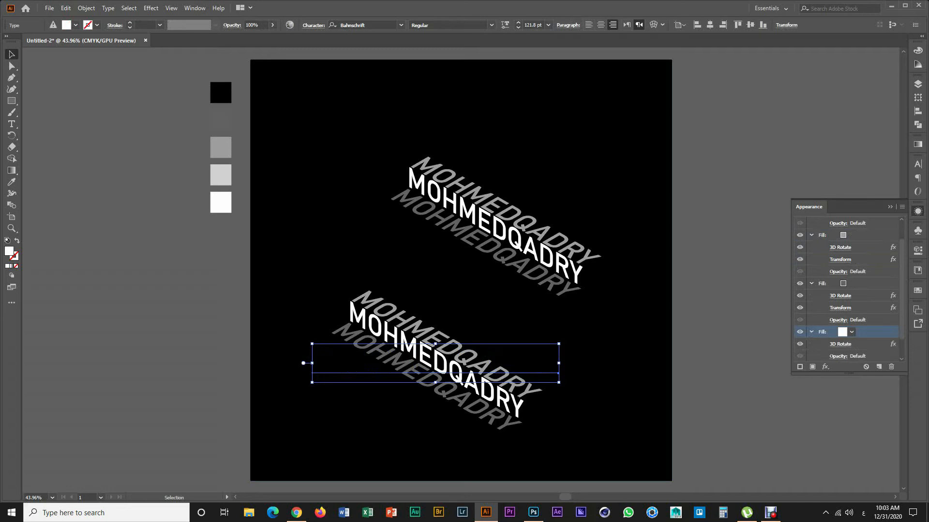
scroll(811, 332, "down", 1)
Set the white fill's 3D Rotate position to Isometric Right.
left_click(840, 320)
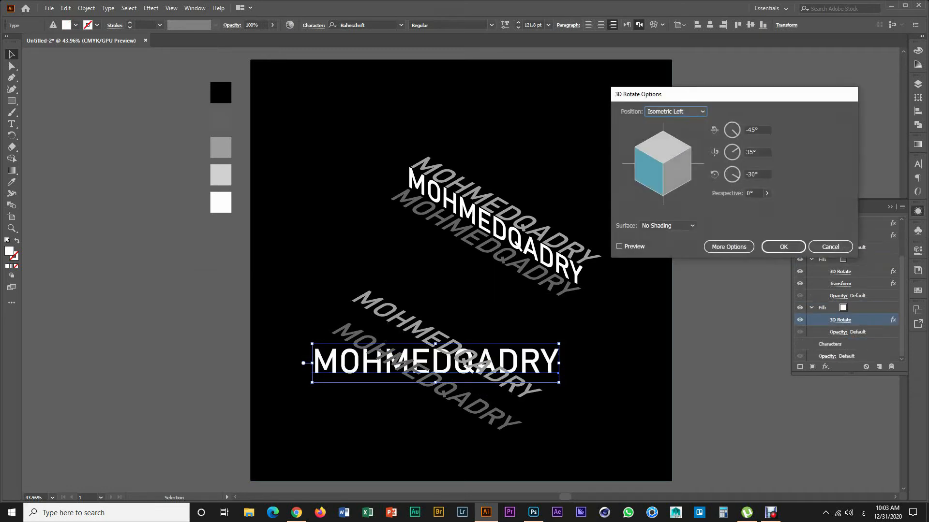
left_click(675, 111)
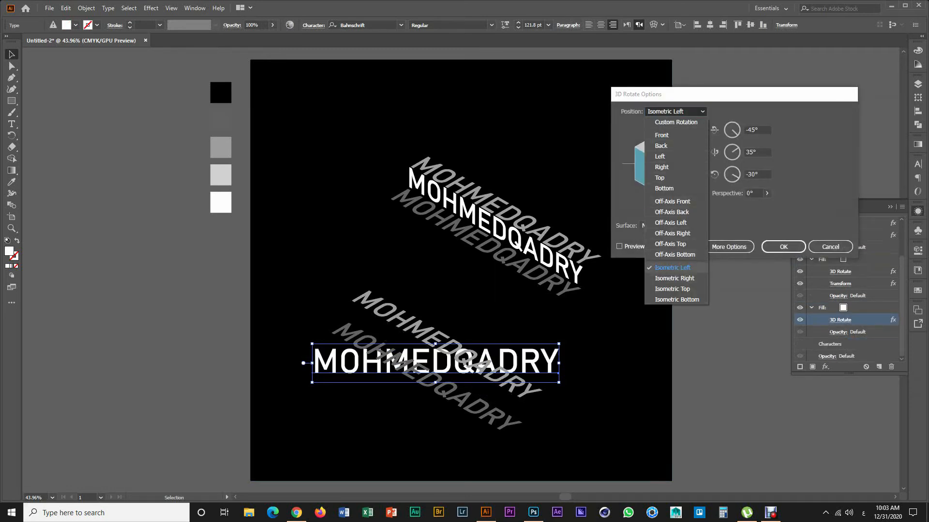
left_click(663, 277)
left_click(619, 246)
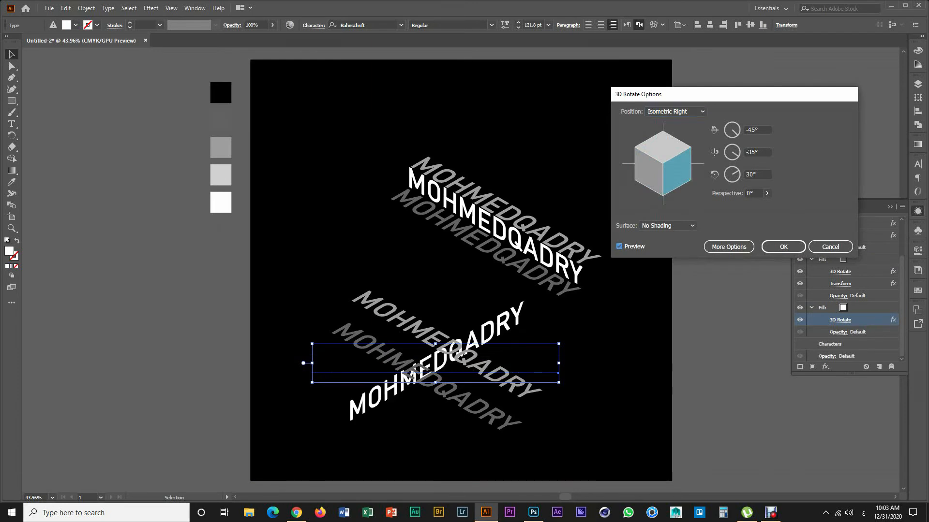
left_click(728, 247)
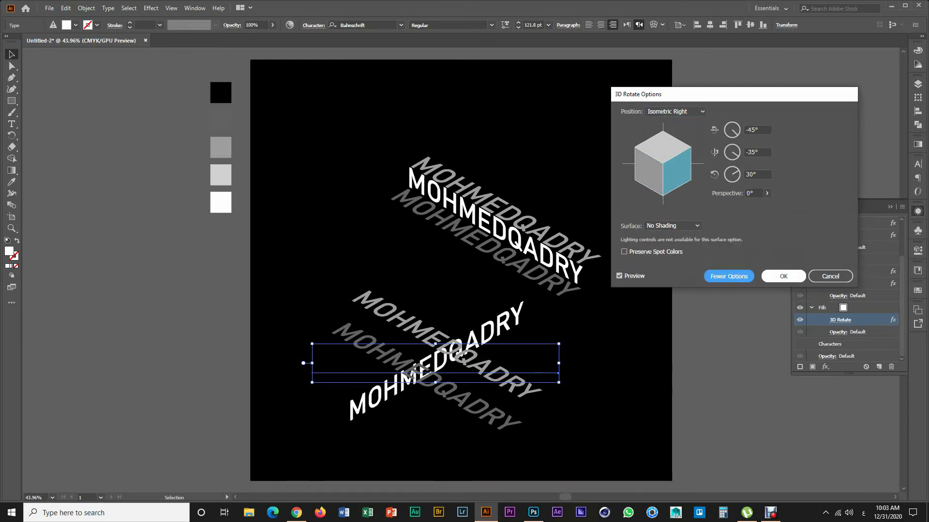
left_click(783, 277)
Set the light-grey fill's 3D Rotate to X 45°, Y -35°, Z 30°.
left_click(841, 235)
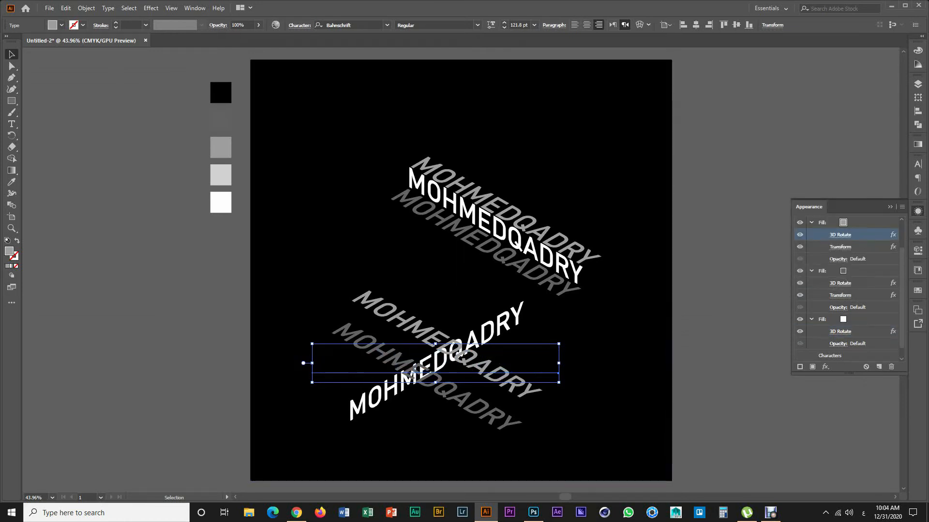
left_click(840, 235)
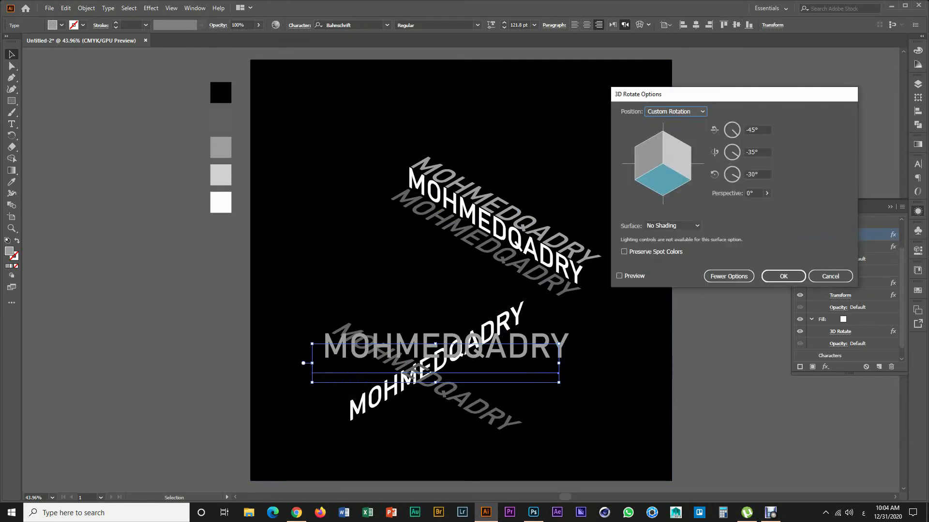
left_click(620, 276)
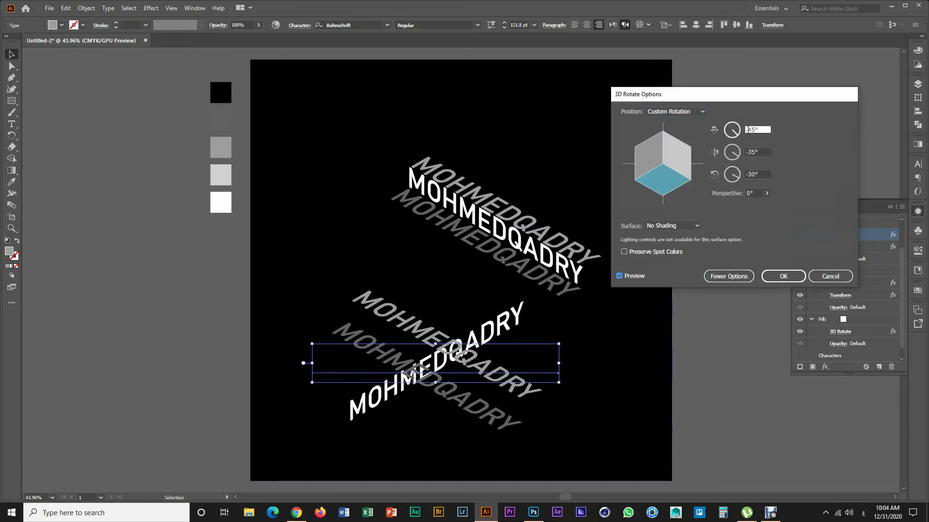
left_click(748, 130)
key("BackSpace")
left_click(748, 174)
key("BackSpace")
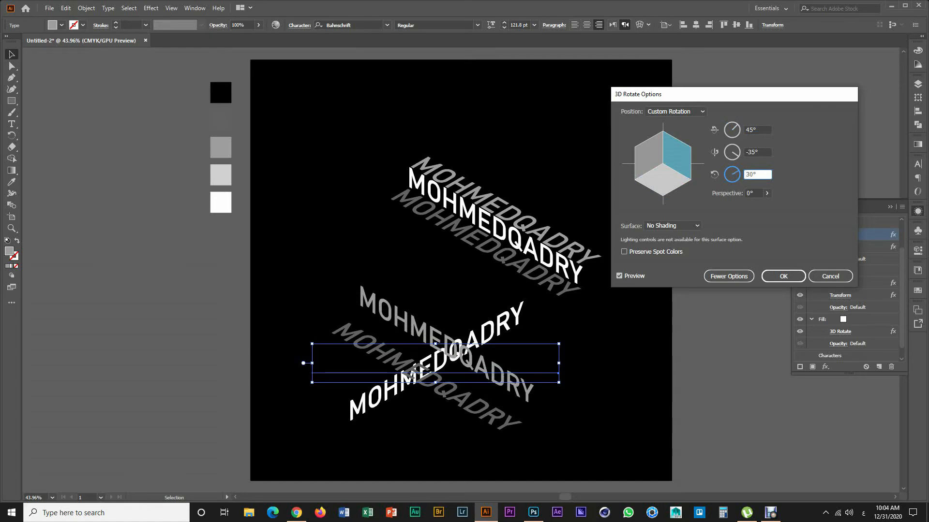
key("Tab")
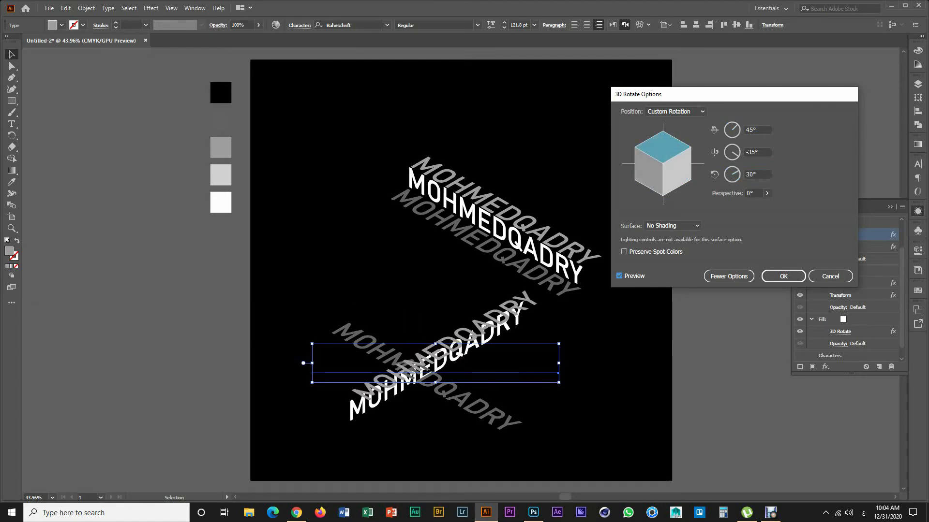
key("Return")
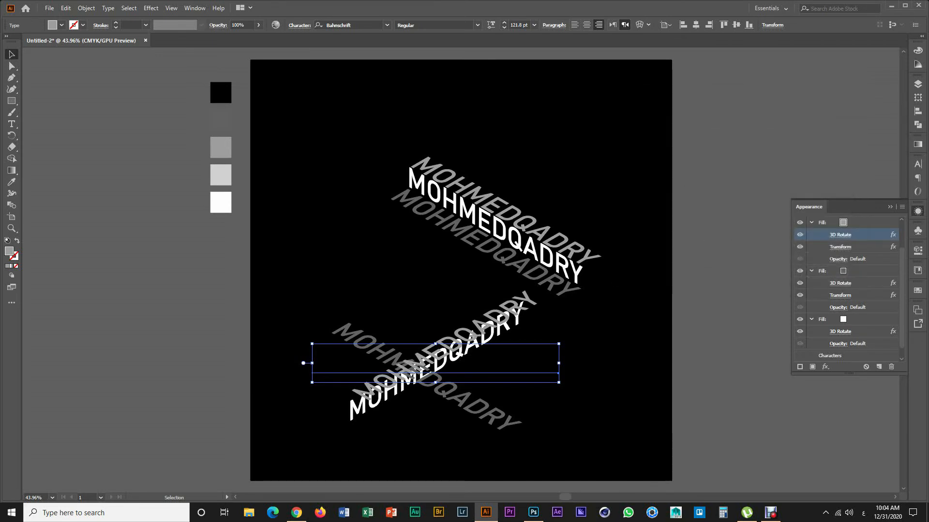
Set the light-grey layer's Transform move to -33 px horizontal and -57 px vertical.
left_click(840, 247)
left_click_drag(757, 217, 764, 217)
left_click(708, 370)
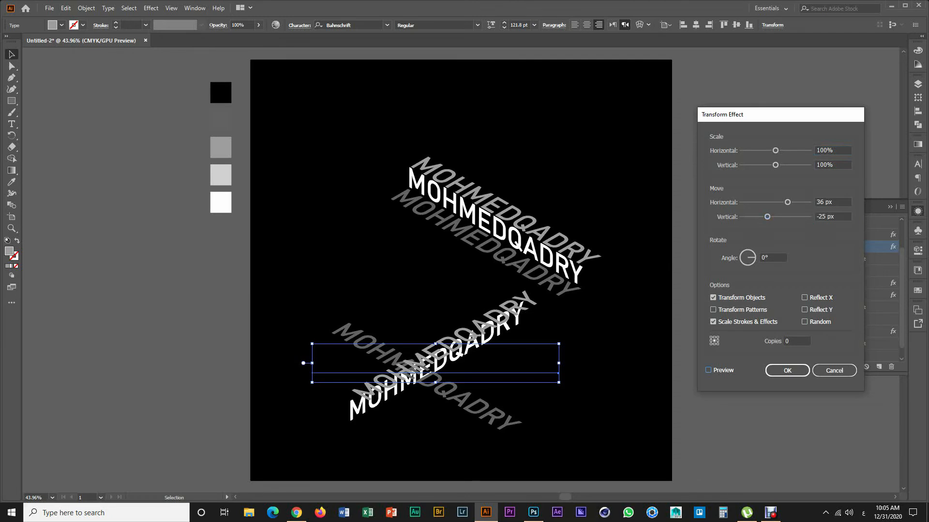
mouse_move(767, 217)
left_mouse_down()
mouse_move(752, 217)
mouse_move(783, 202)
mouse_move(749, 216)
mouse_move(773, 202)
mouse_move(764, 202)
mouse_move(756, 217)
left_mouse_up()
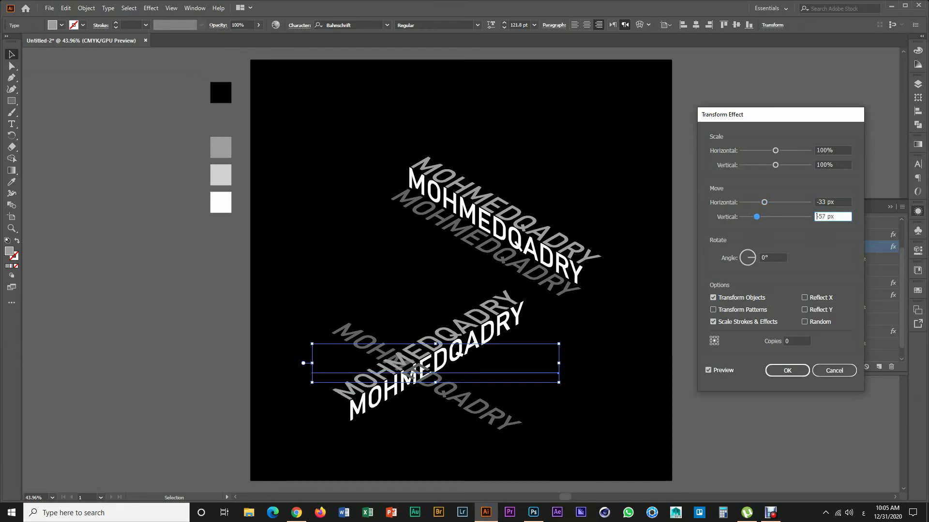
left_click(787, 371)
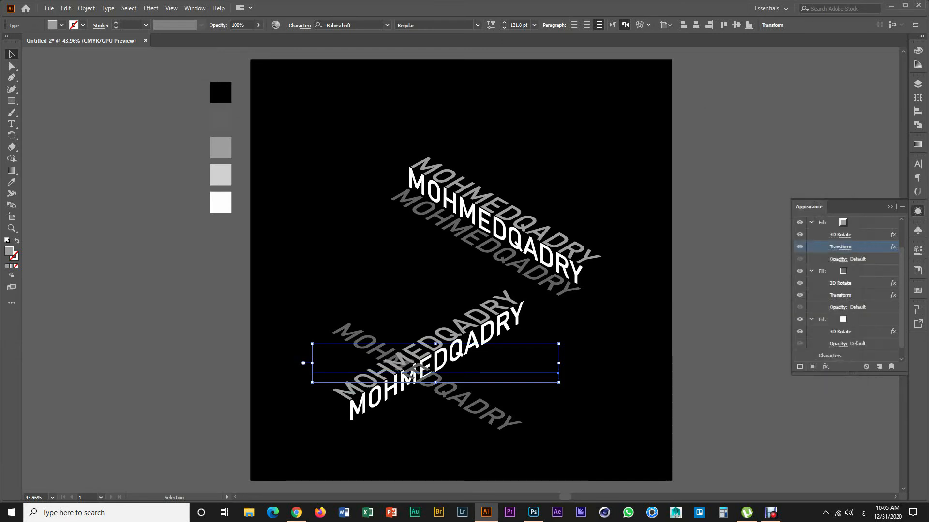
left_click(861, 270)
Set the second grey layer's 3D Rotate to X 45°, Y -35°, Z 30°.
left_click(840, 283)
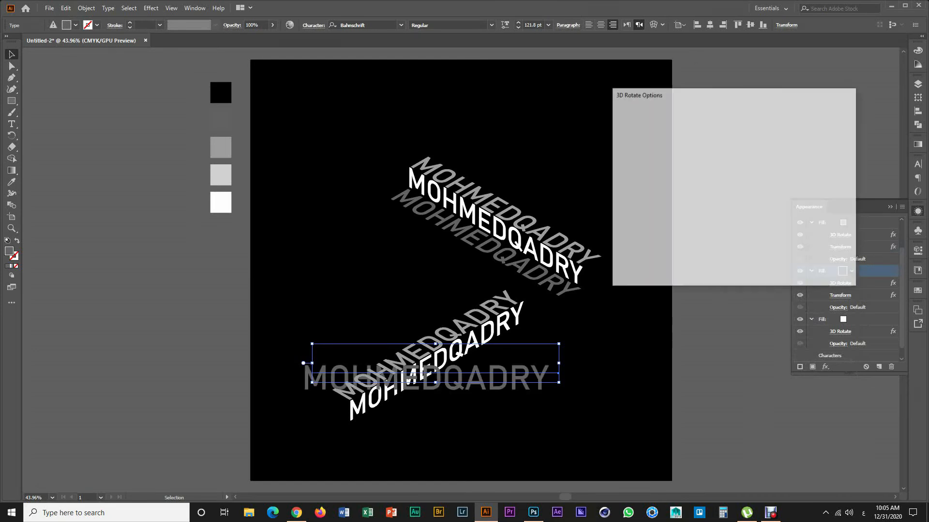
left_click(619, 275)
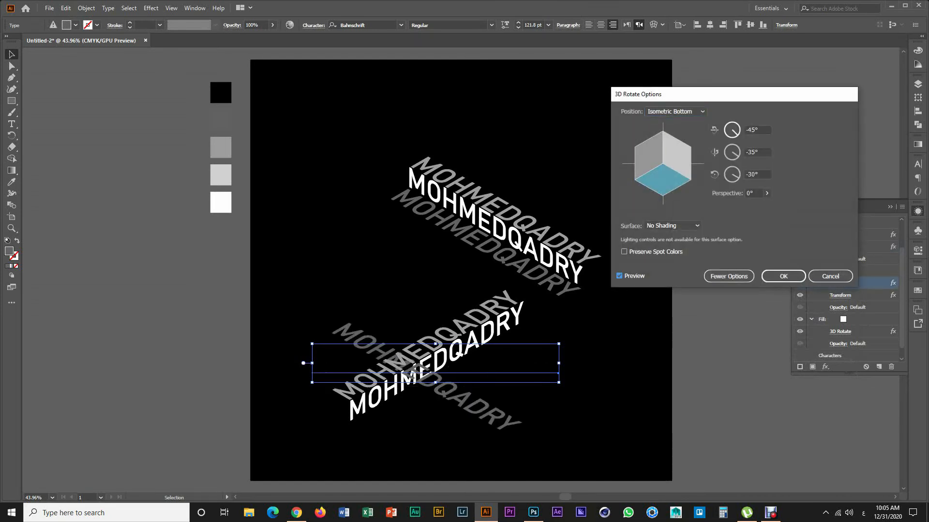
left_click(747, 130)
key("BackSpace")
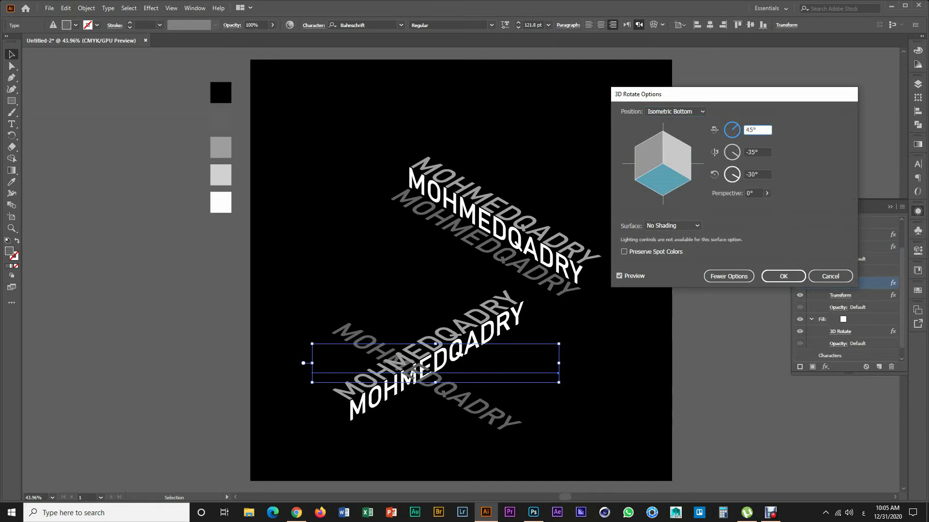
left_click_drag(750, 175, 747, 174)
key("BackSpace")
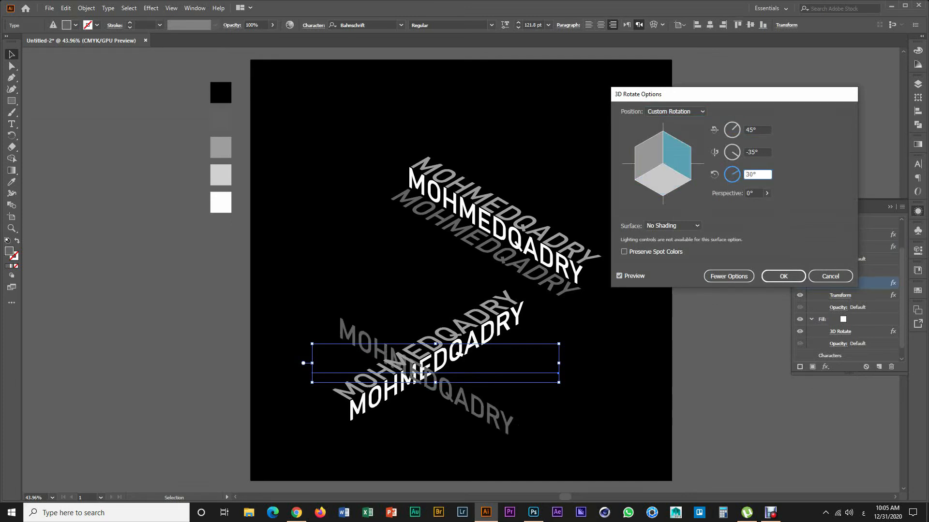
left_click(619, 276)
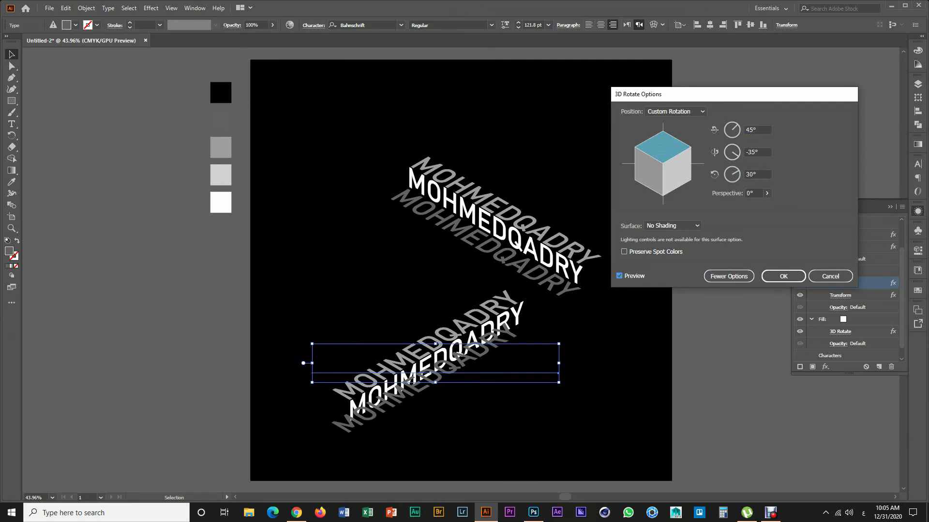
left_click(783, 276)
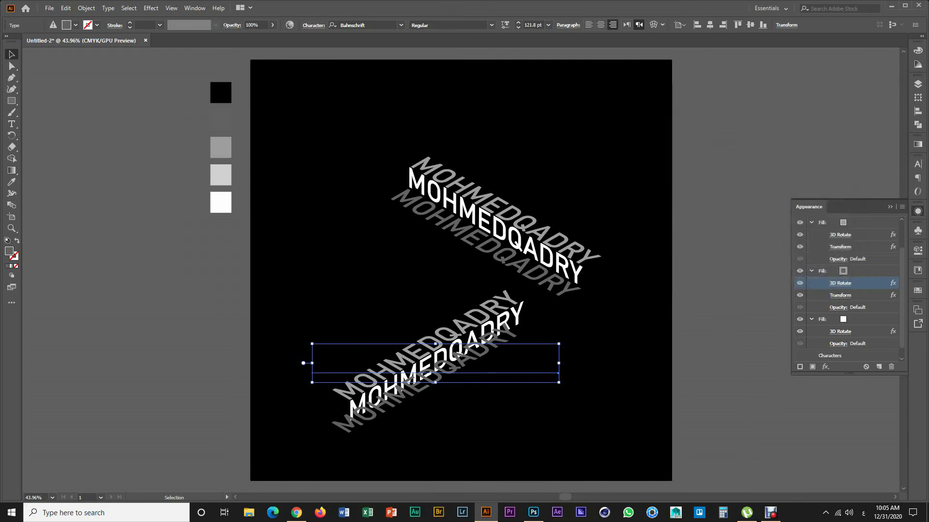
Change the second grey layer's Transform move to 34 px across and 56 px down, then deselect.
left_click(840, 295)
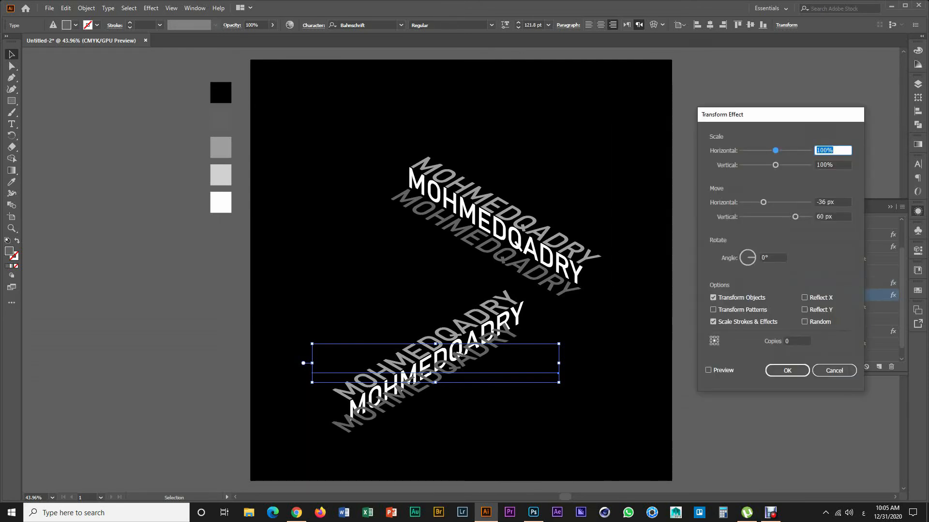
left_click(794, 217)
mouse_move(794, 217)
left_mouse_down()
mouse_move(763, 202)
mouse_move(784, 202)
mouse_move(792, 217)
mouse_move(786, 202)
mouse_move(794, 216)
left_mouse_up()
left_click(709, 371)
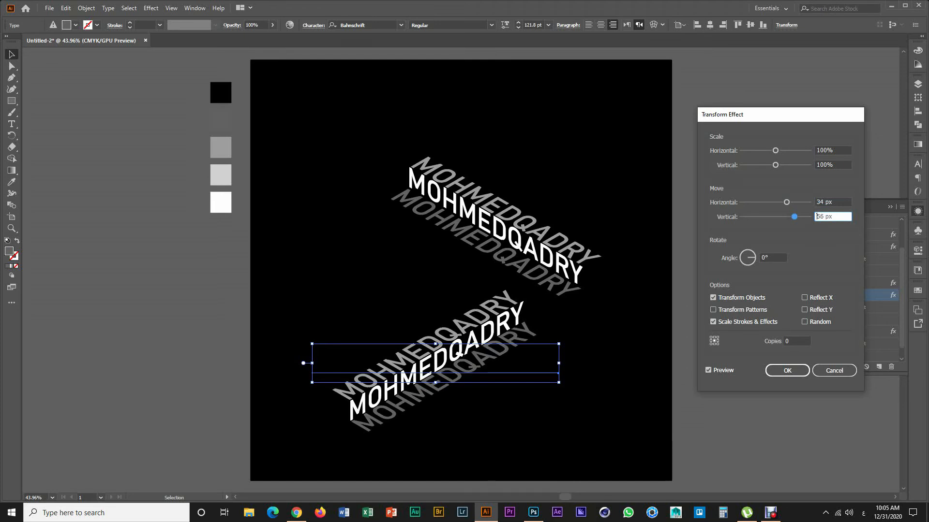
left_click(787, 371)
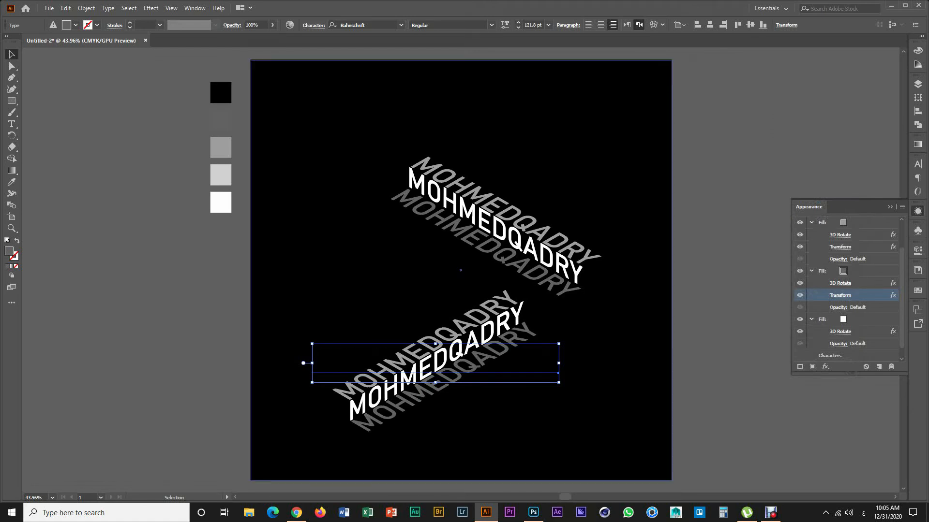
left_click(198, 286)
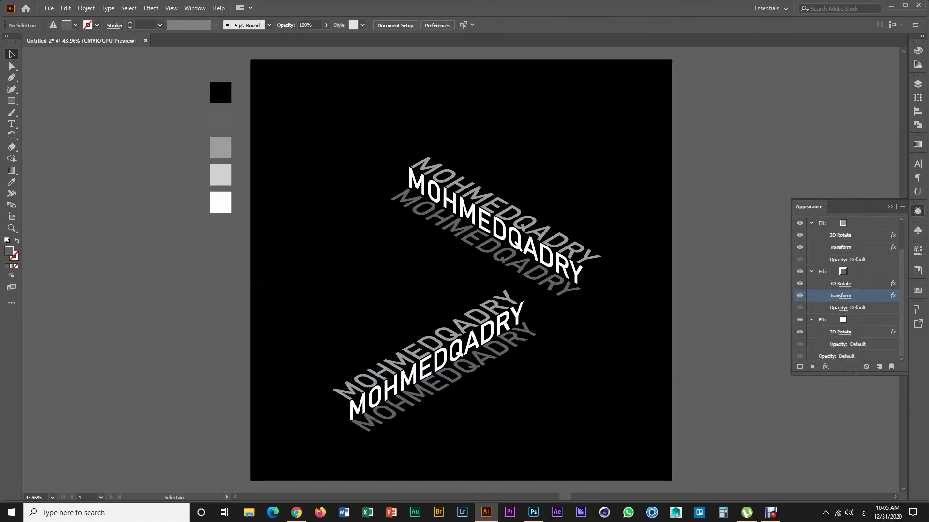
Place the caret in the lower MOHMEDQADRY text and remove stray Arabic characters.
left_click(11, 124)
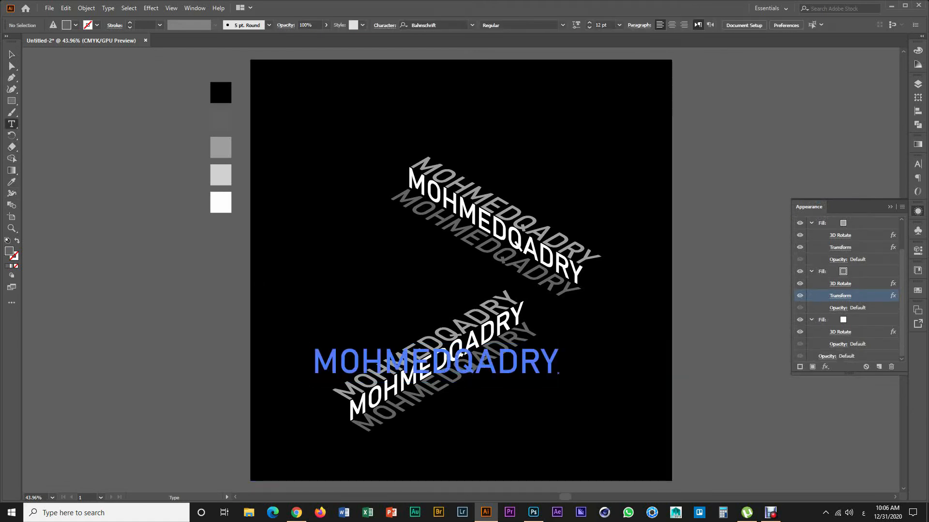
left_click(410, 362)
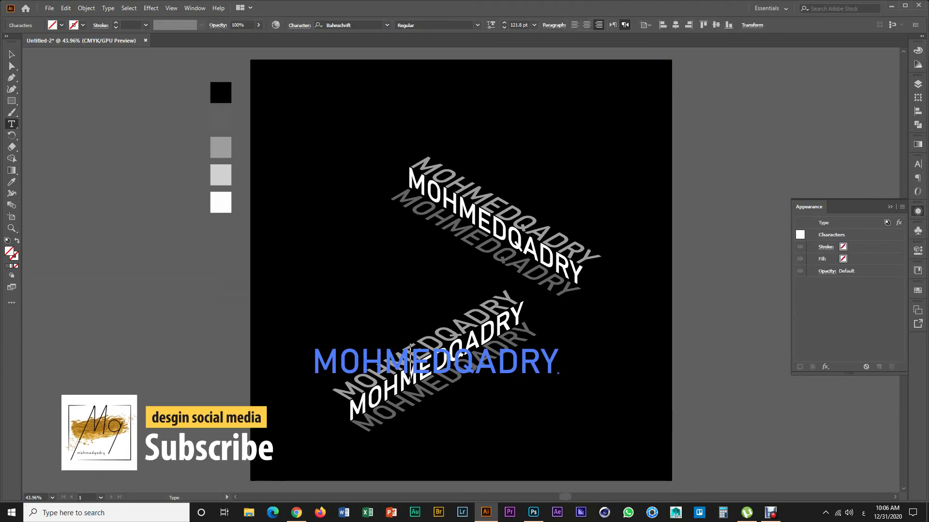
type("سع")
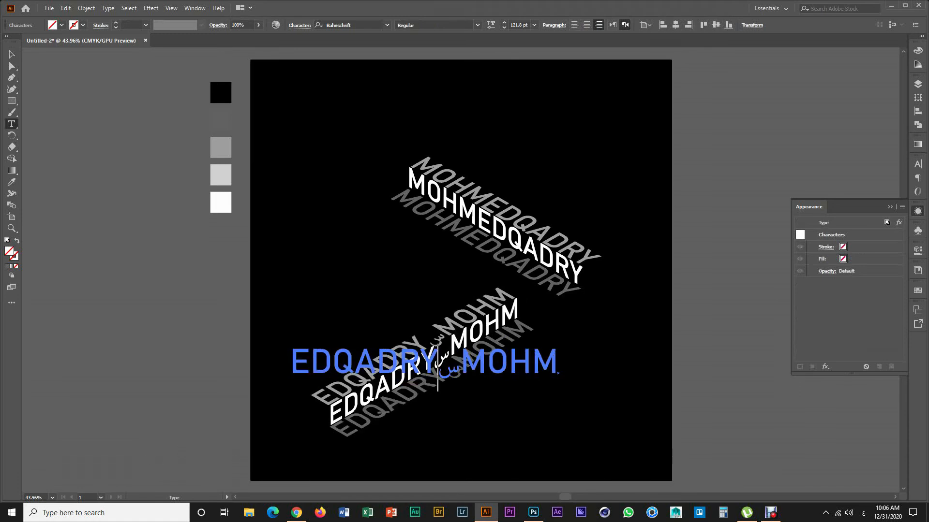
key("BackSpace")
key("BackSpace")
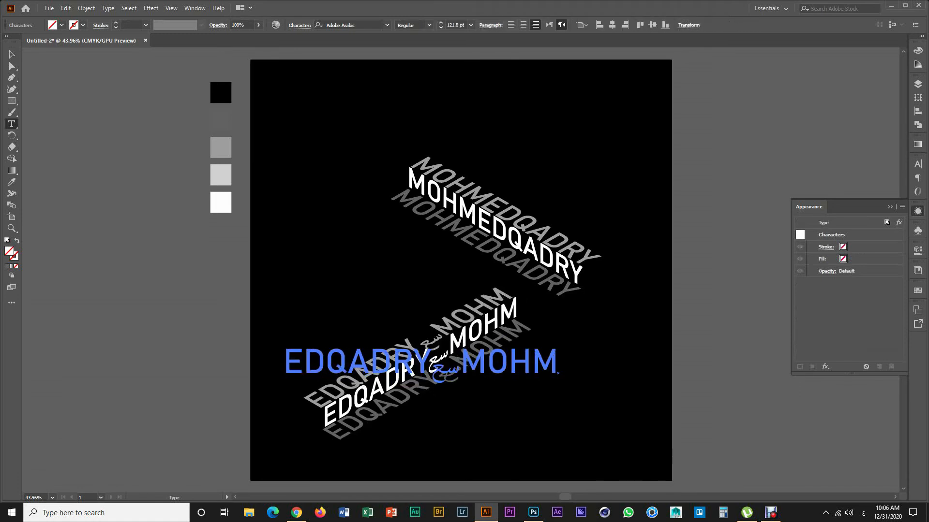
key("Escape")
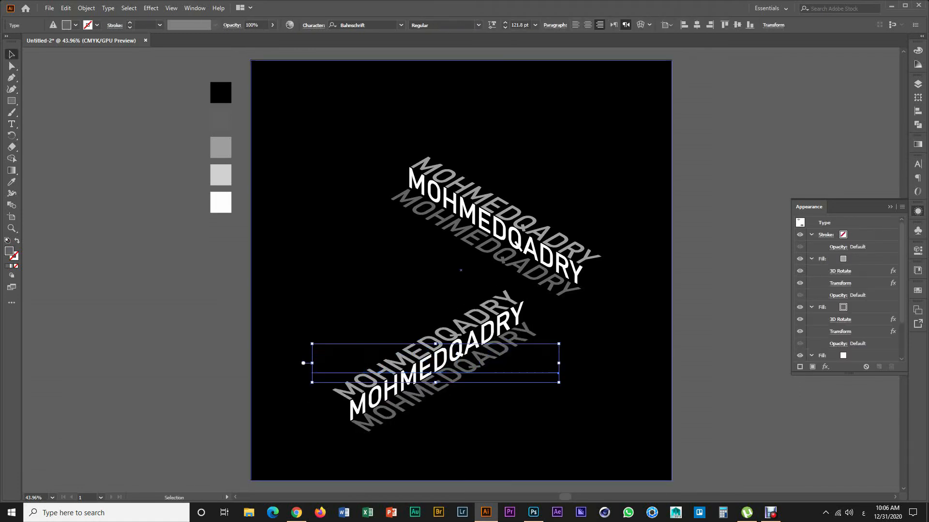
Replace all the lower text with the word Subscribe and exit text editing.
key("y")
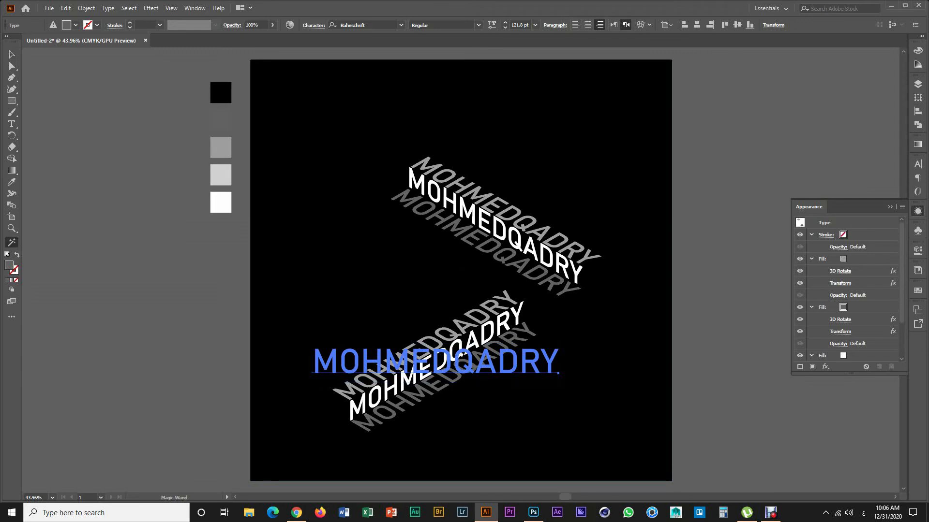
key("t")
left_click(409, 363)
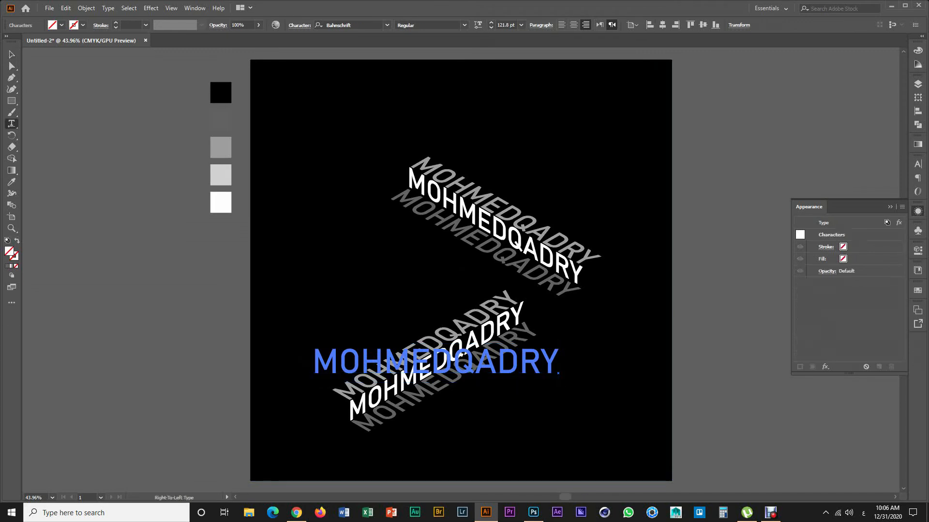
key("alt+shift")
type("s")
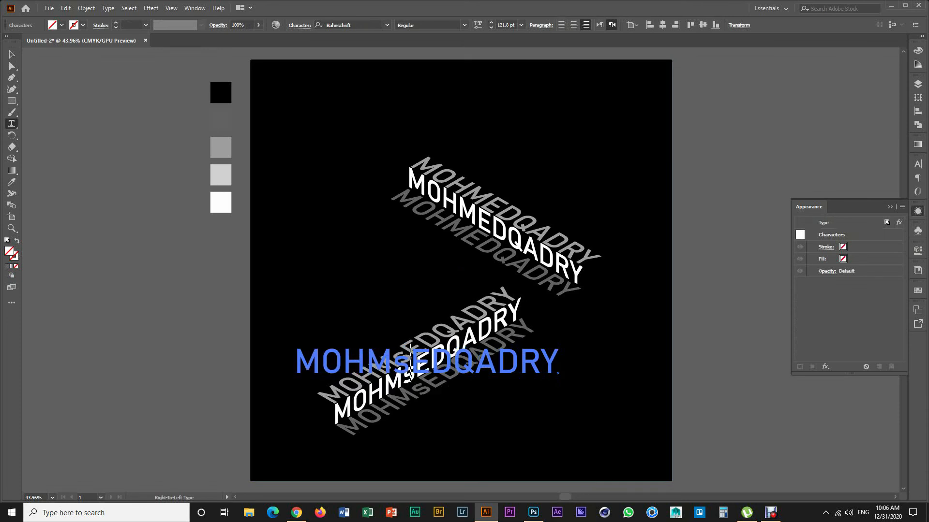
type("up")
key("ctrl+a")
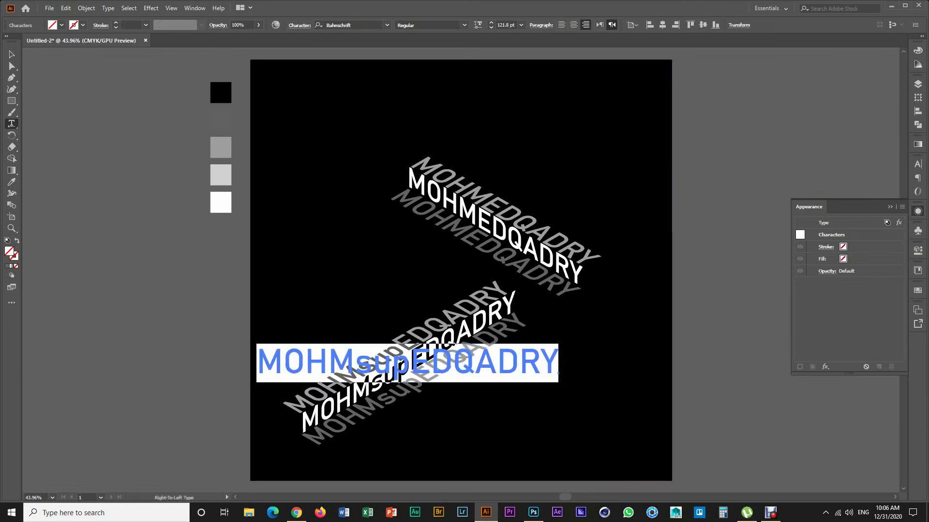
type("Subscribe")
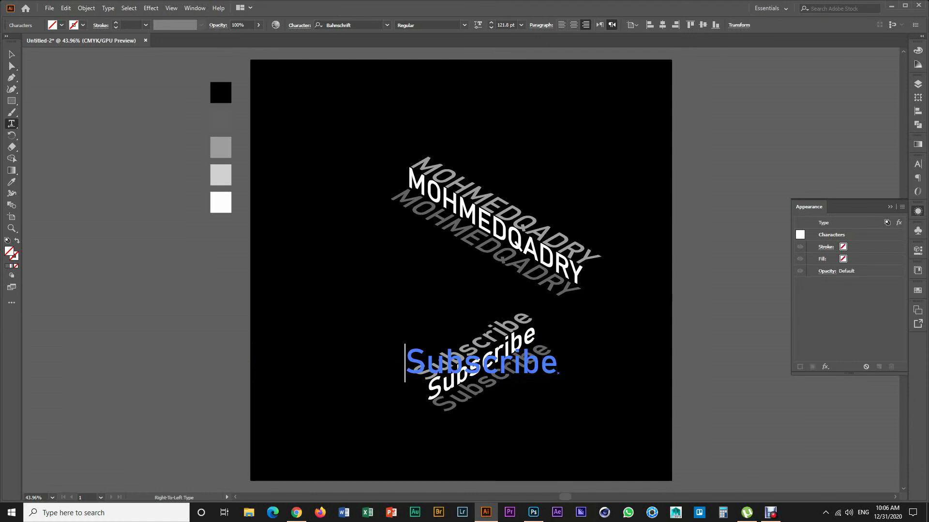
key("Escape")
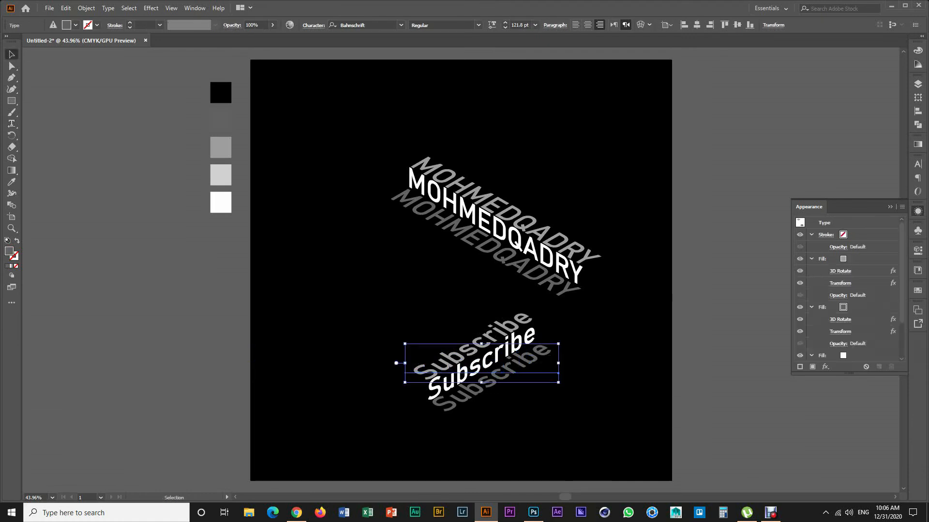
Drag Subscribe up beneath MOHMEDQADRY and nudge MOHMEDQADRY slightly right and down.
left_click_drag(475, 359, 449, 350)
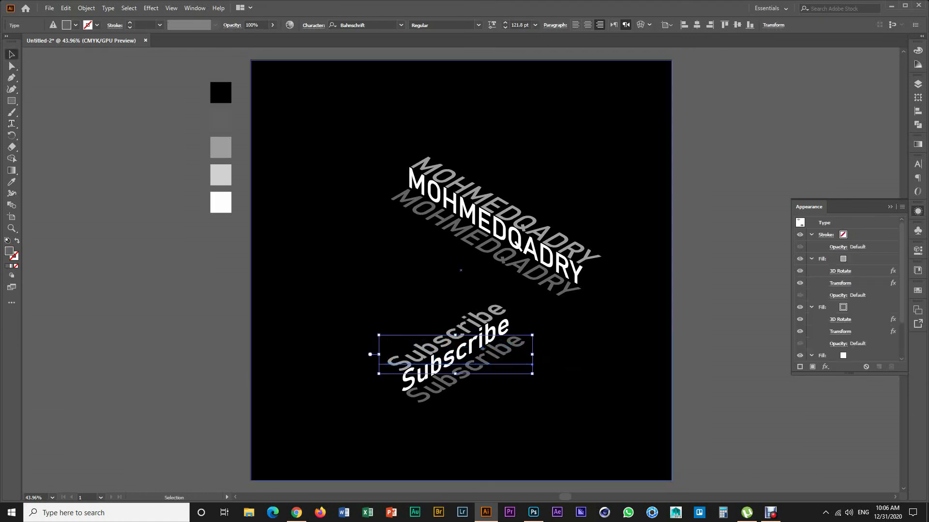
left_click_drag(379, 374, 357, 379)
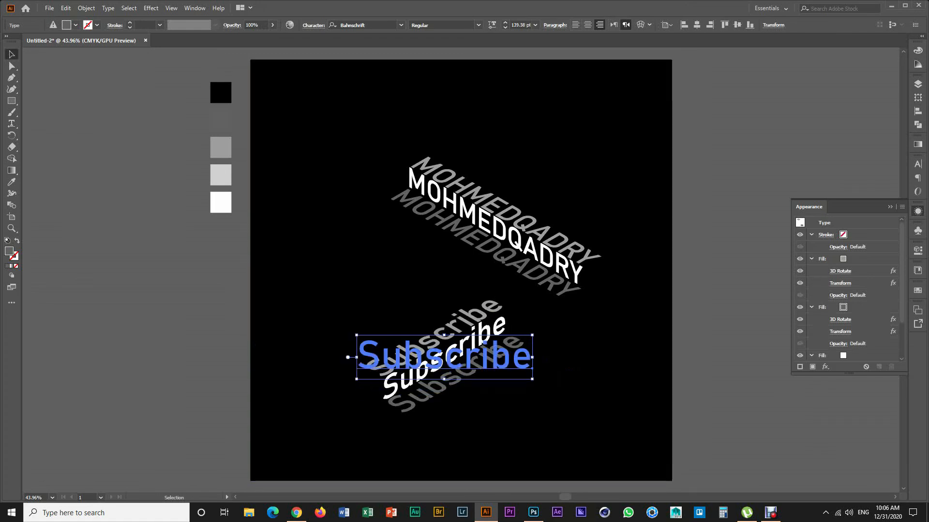
left_click_drag(447, 356, 448, 340)
key("ctrl+shift+a")
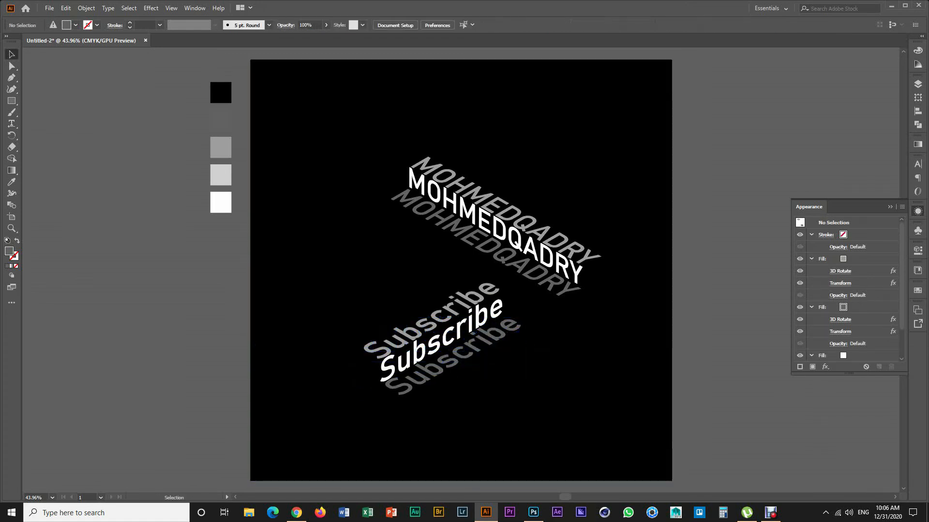
left_click_drag(501, 229, 503, 232)
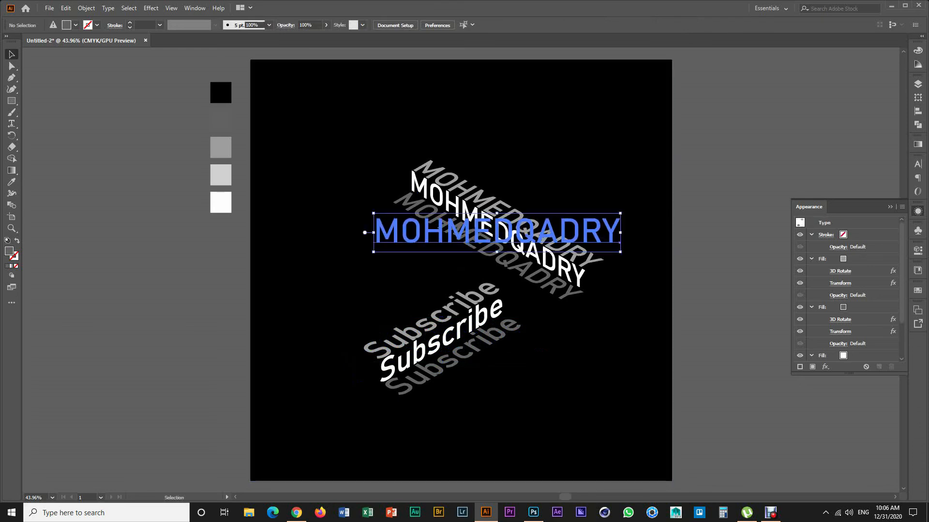
left_click_drag(445, 339, 483, 316)
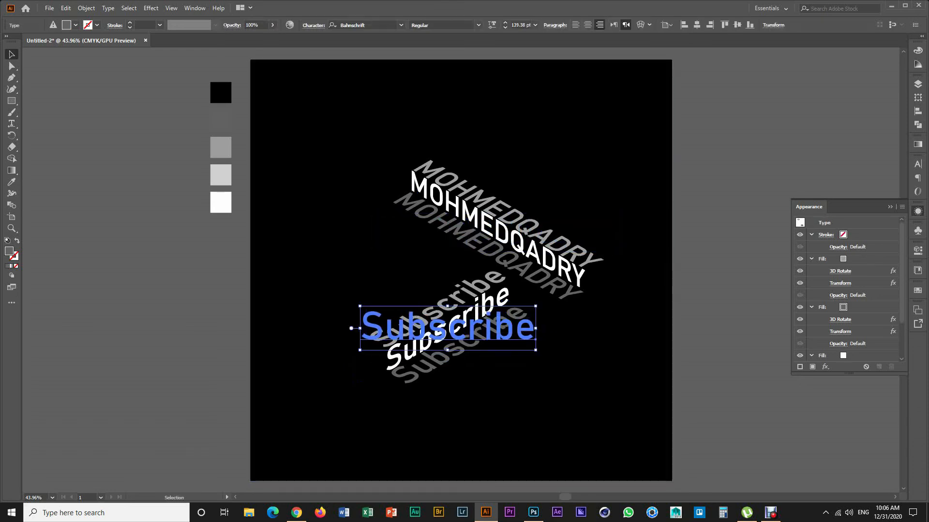
left_click_drag(501, 232, 512, 238)
key("ctrl+shift+a")
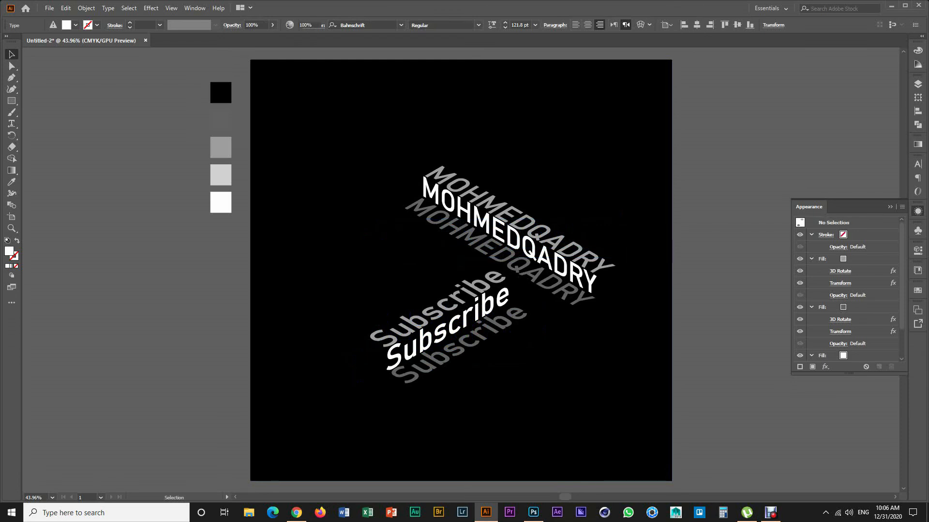
Recolor the black background square with linked harmony colours, raising brightness to 29%.
left_click(595, 193)
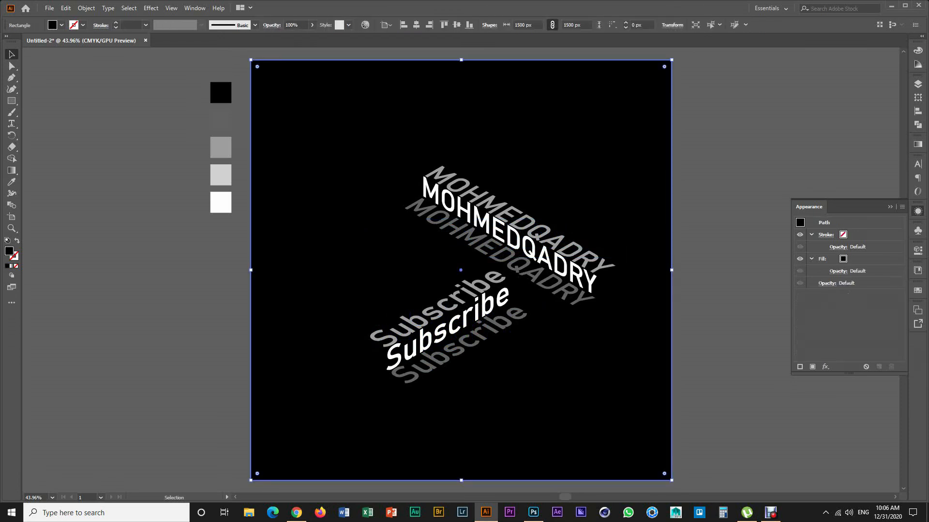
left_click(365, 24)
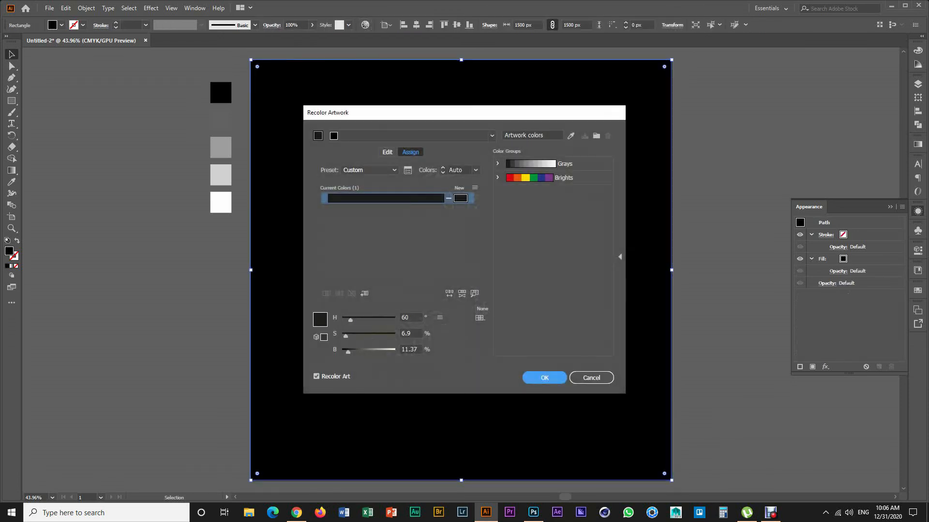
left_click_drag(469, 111, 707, 99)
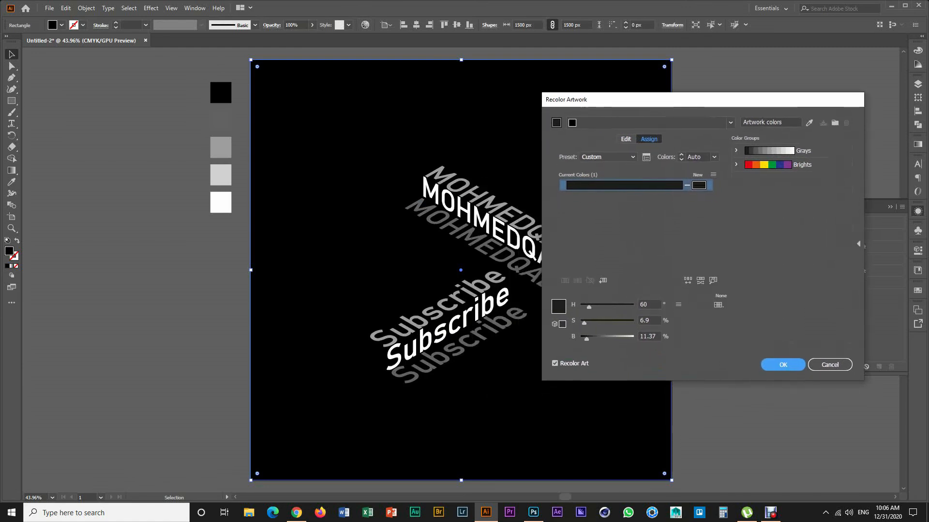
left_click(626, 139)
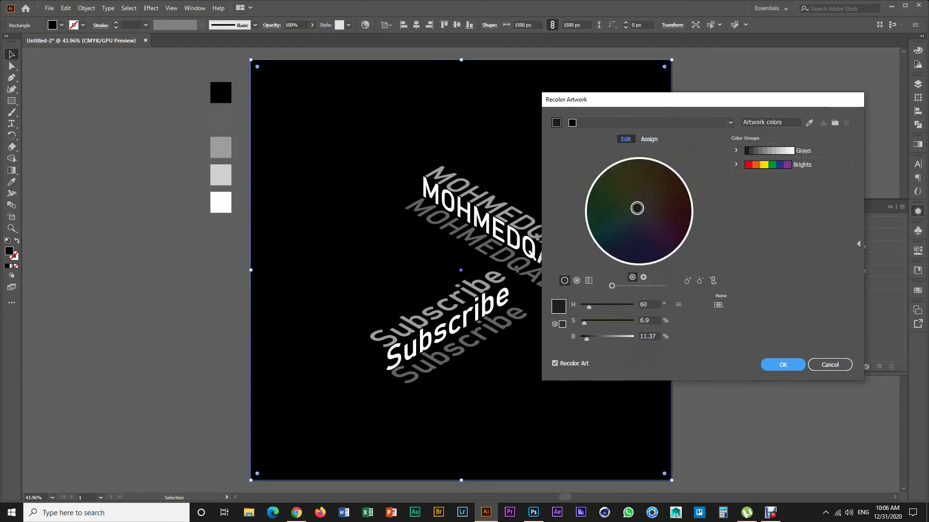
left_click(713, 281)
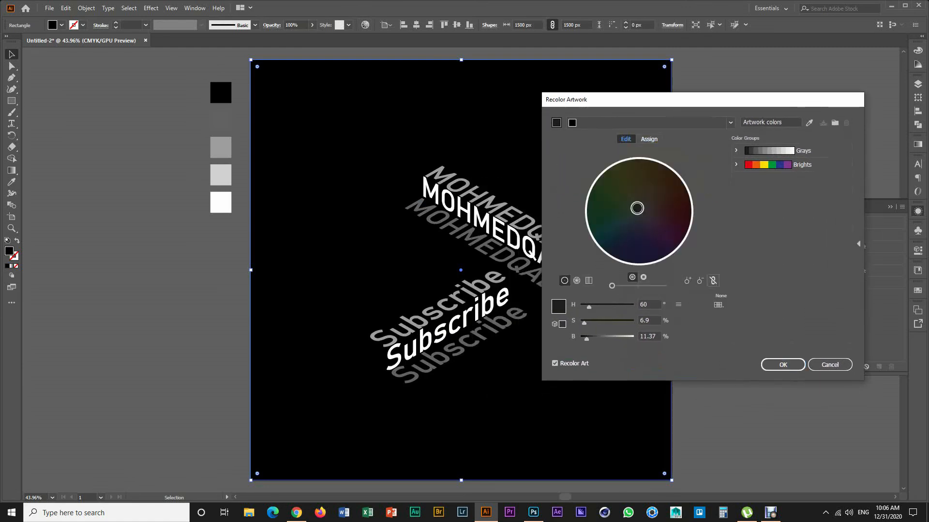
left_click_drag(586, 339, 596, 339)
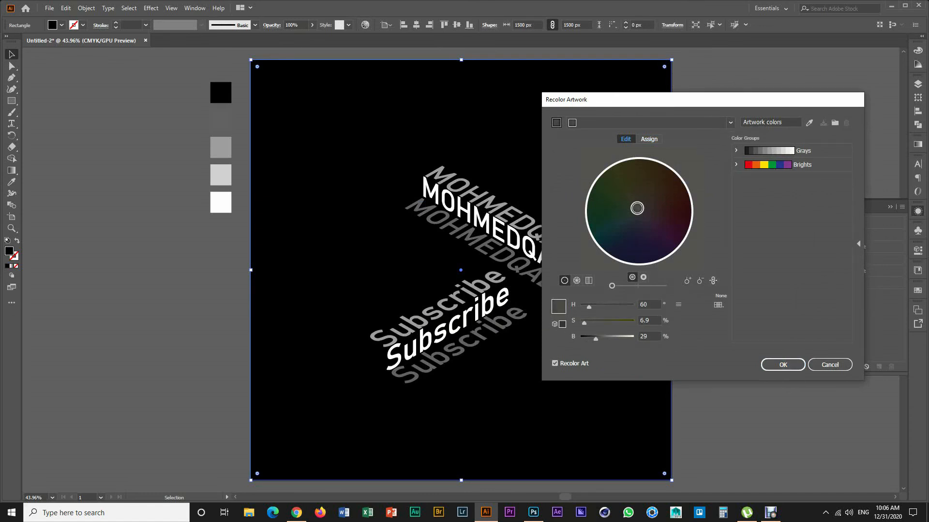